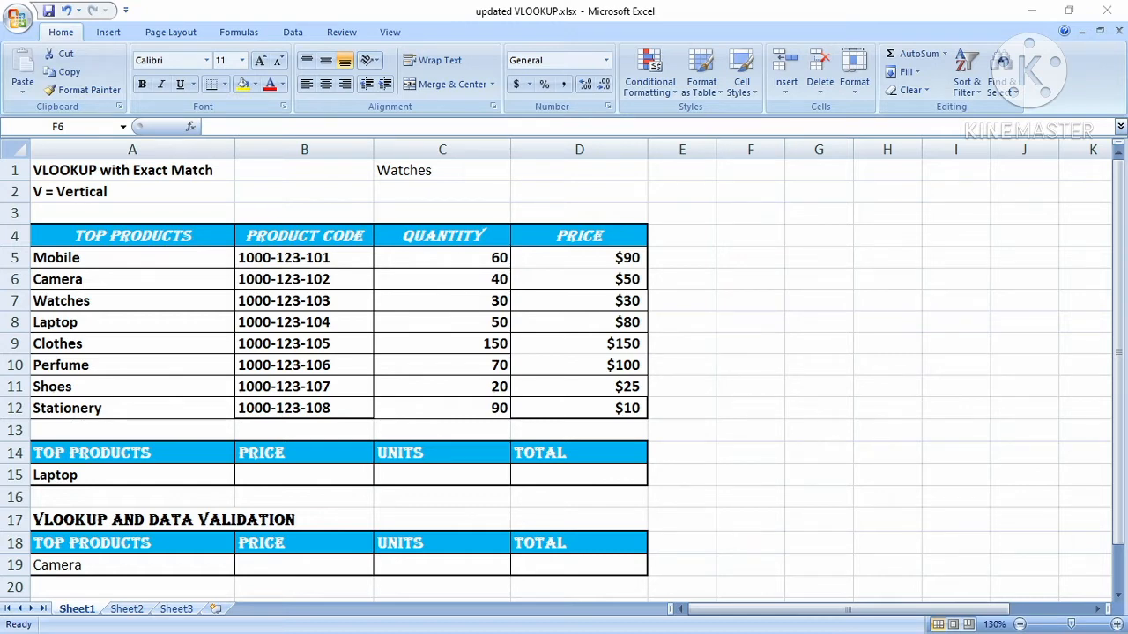
# Examine the product table in A4:D12 and its Top Products, Product Code, Quantity and Price columns.
pyautogui.click(176, 236)
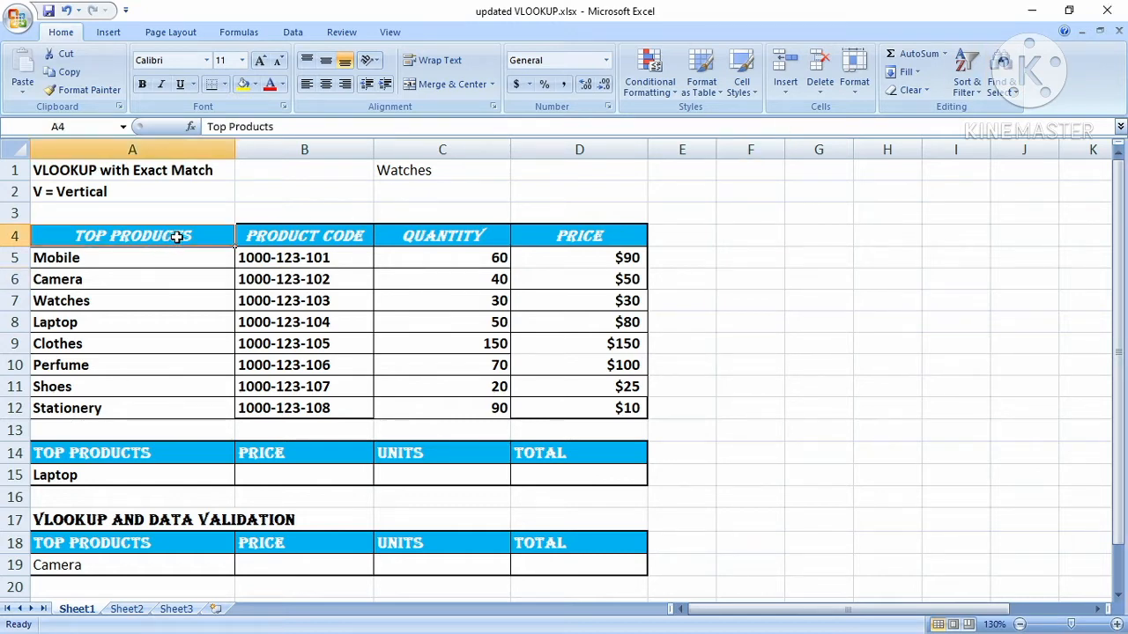
pyautogui.moveTo(176, 236); pyautogui.dragTo(607, 423)
pyautogui.click(220, 233)
pyautogui.click(258, 238)
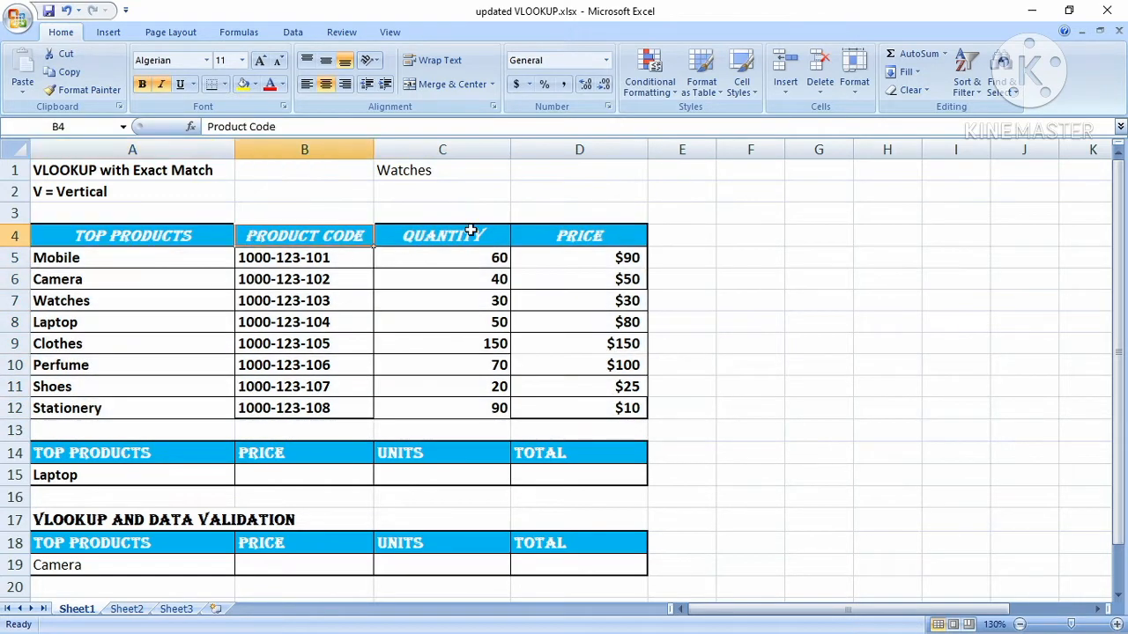
pyautogui.click(473, 219)
pyautogui.click(536, 234)
pyautogui.moveTo(191, 232); pyautogui.dragTo(184, 402)
pyautogui.moveTo(352, 233); pyautogui.dragTo(323, 404)
pyautogui.moveTo(434, 238); pyautogui.dragTo(431, 544)
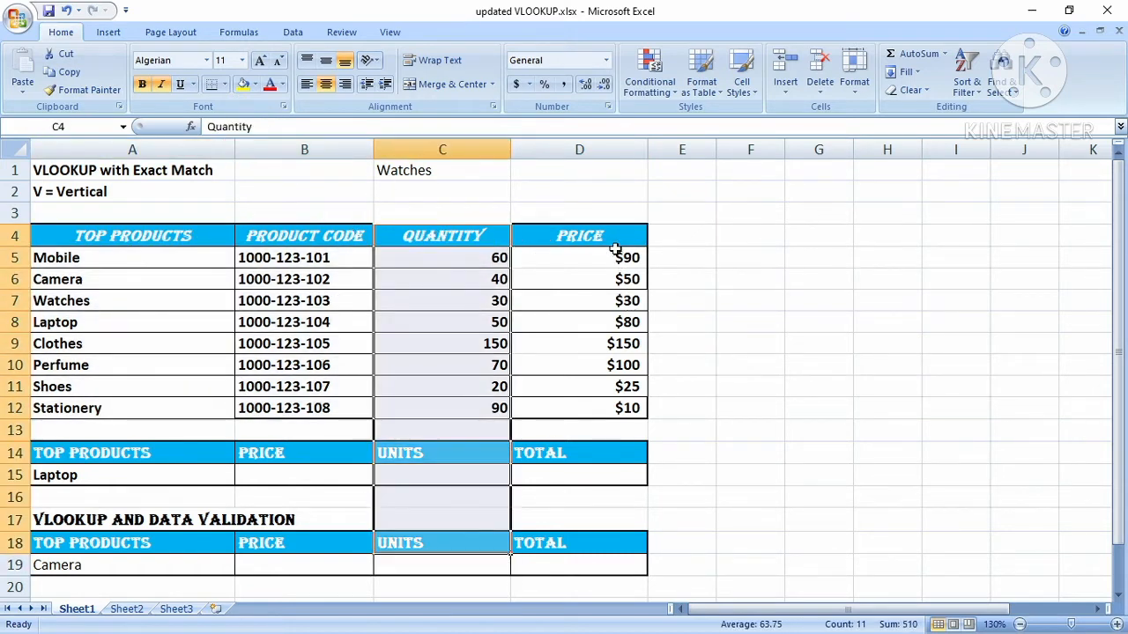
pyautogui.moveTo(615, 247); pyautogui.dragTo(578, 460)
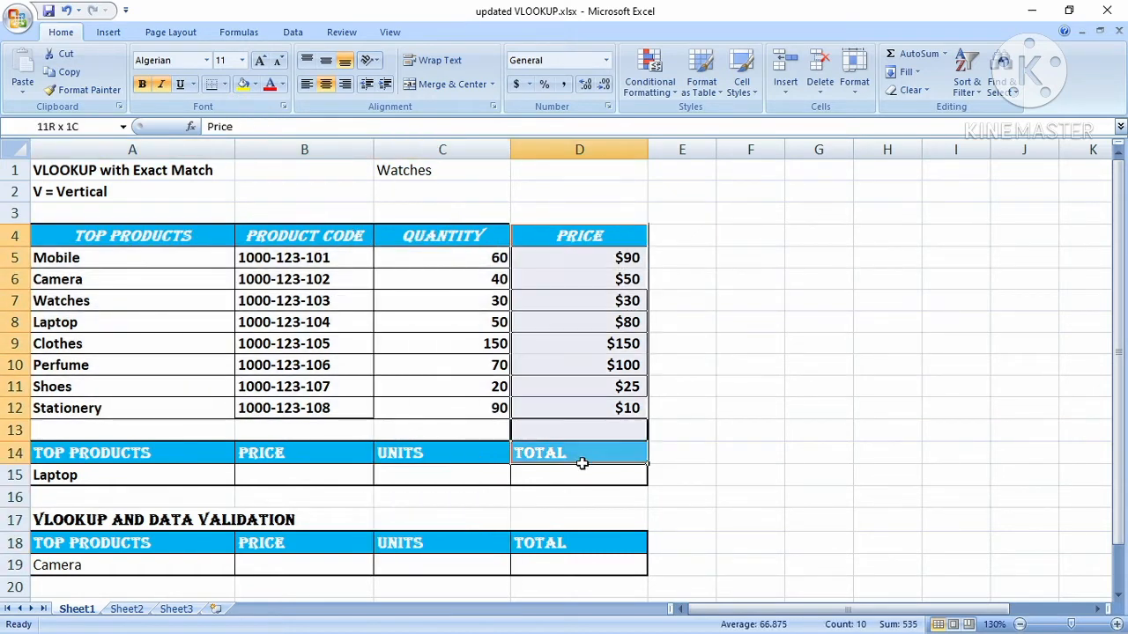
# Examine the Perfume row's price, the whole product table, and the Watches lookup value in C1.
pyautogui.click(121, 243)
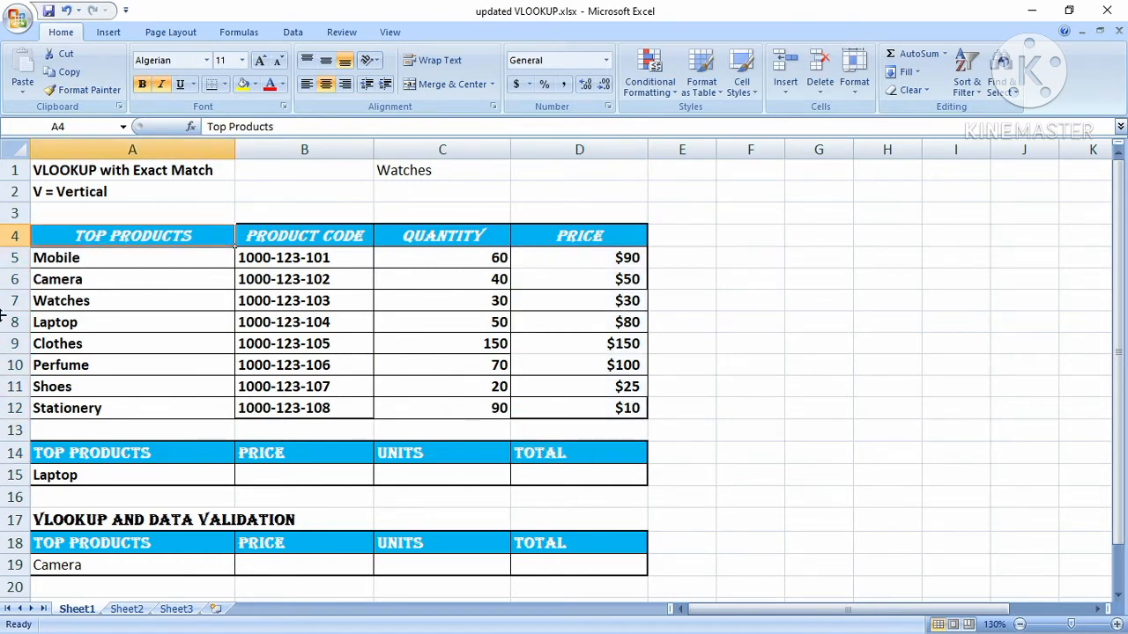
pyautogui.click(171, 366)
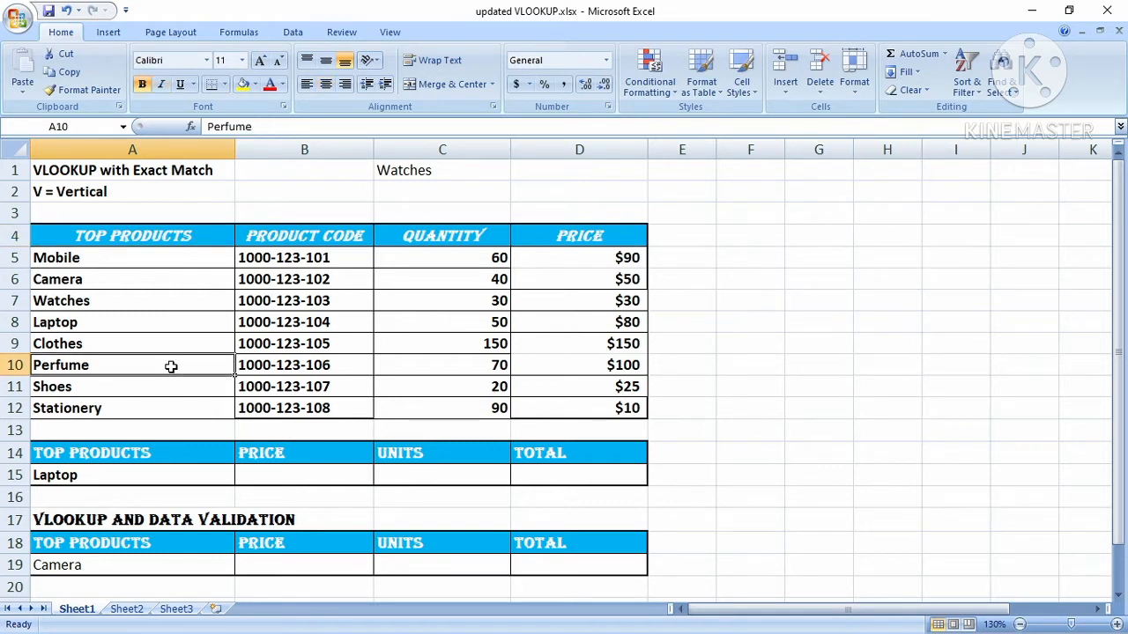
pyautogui.click(602, 365)
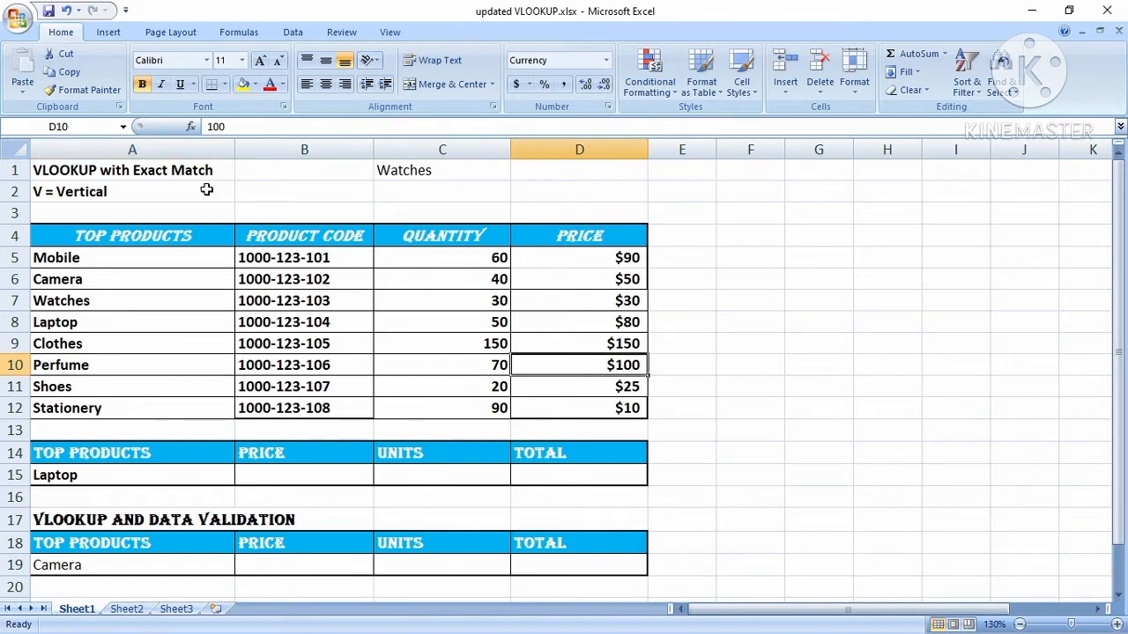
pyautogui.click(218, 368)
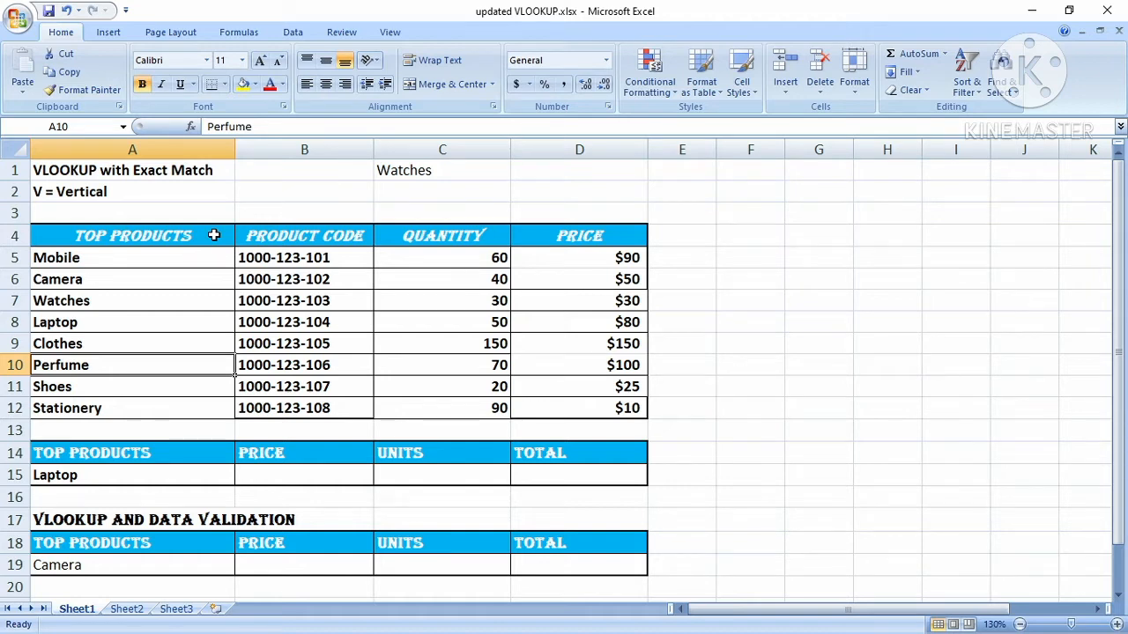
pyautogui.moveTo(213, 235); pyautogui.dragTo(599, 402)
pyautogui.click(825, 299)
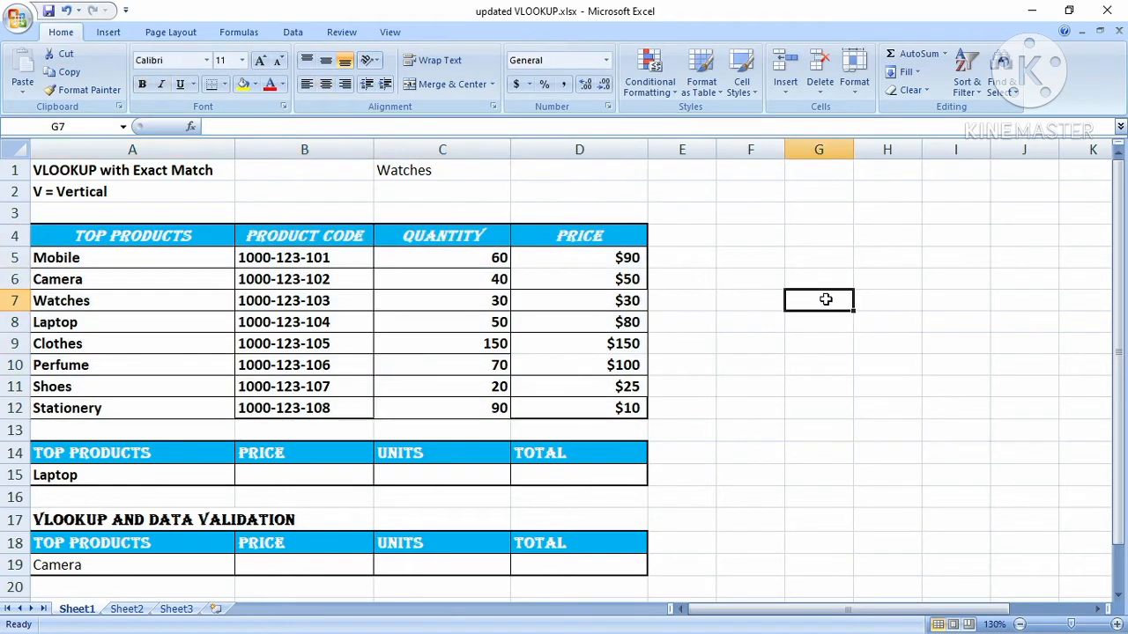
pyautogui.click(192, 263)
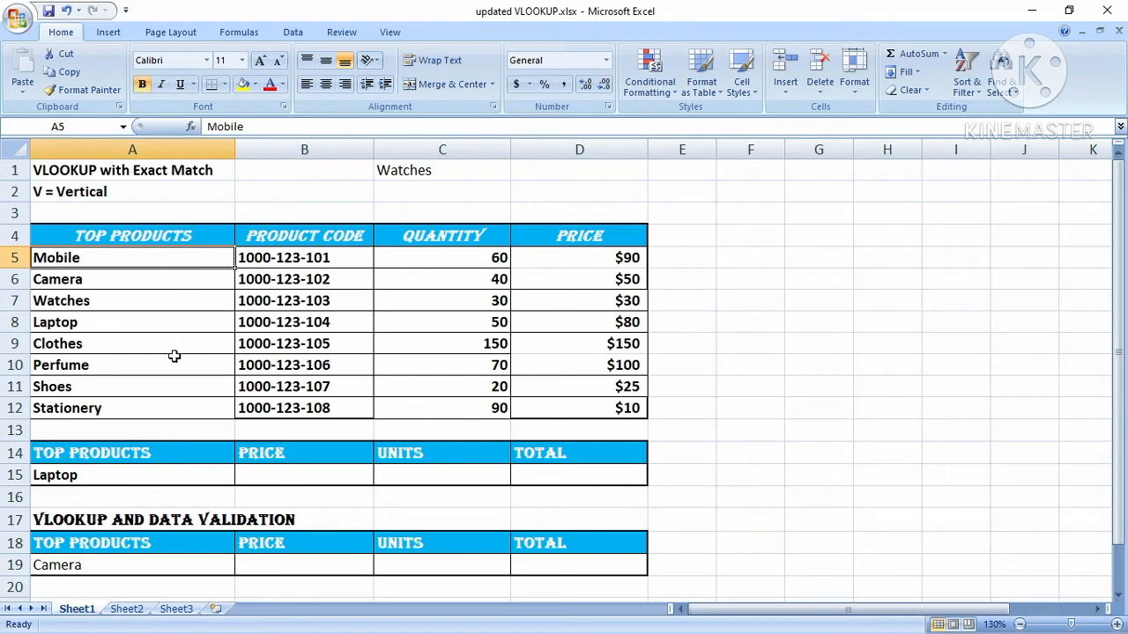
pyautogui.click(172, 306)
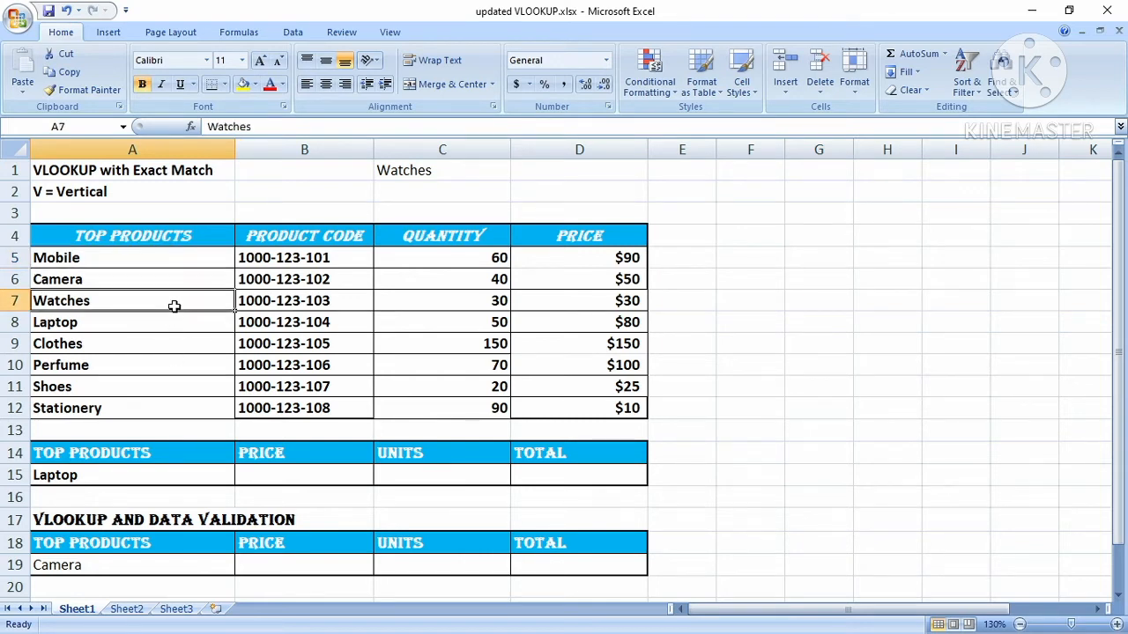
pyautogui.click(445, 170)
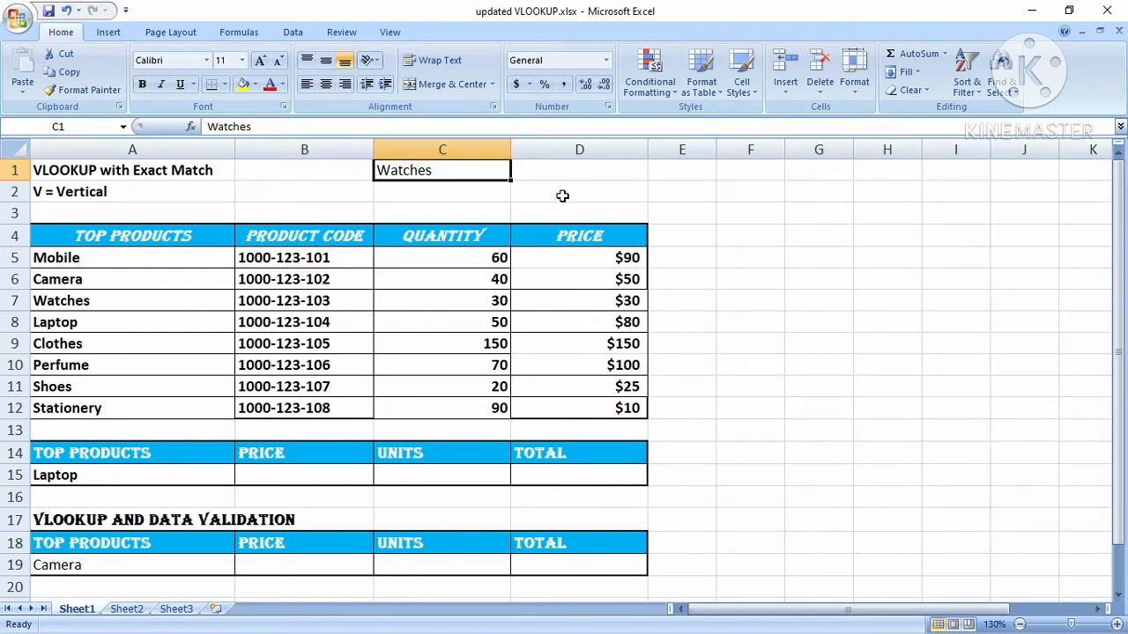
# Begin a VLOOKUP formula in cell D1 that uses C1 as its lookup value.
pyautogui.click(582, 171)
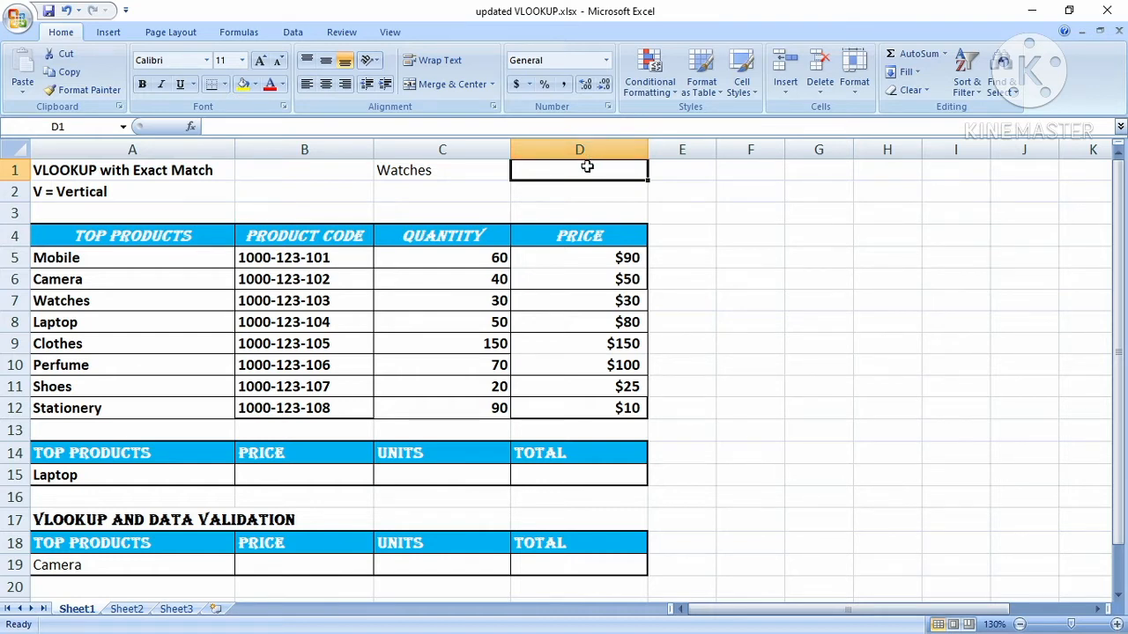
pyautogui.doubleClick(585, 169)
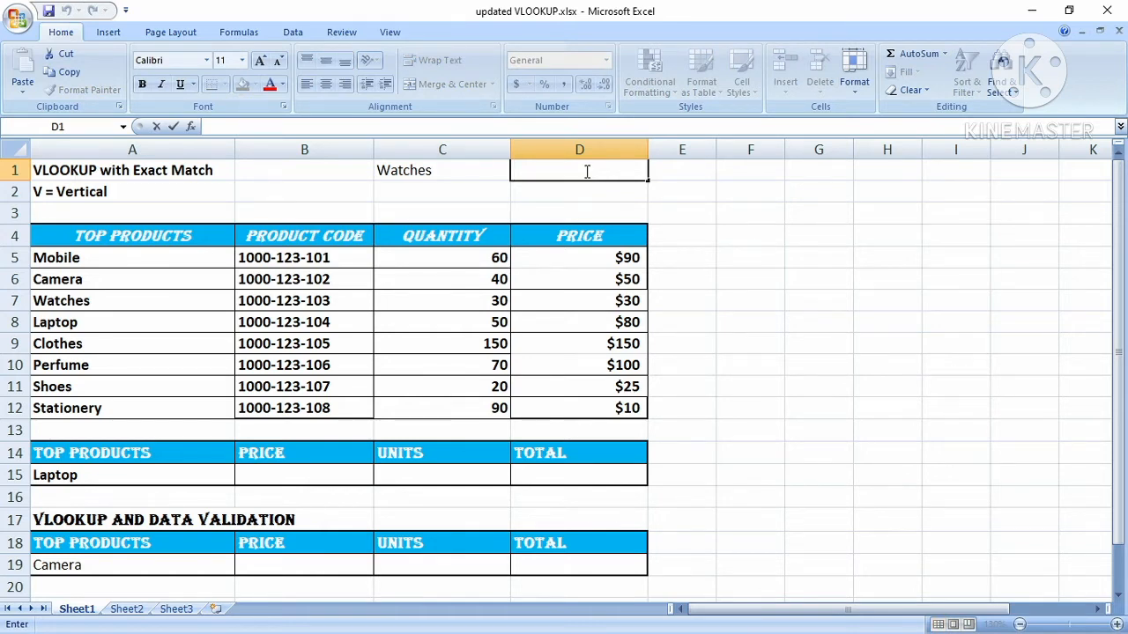
pyautogui.write('=V')
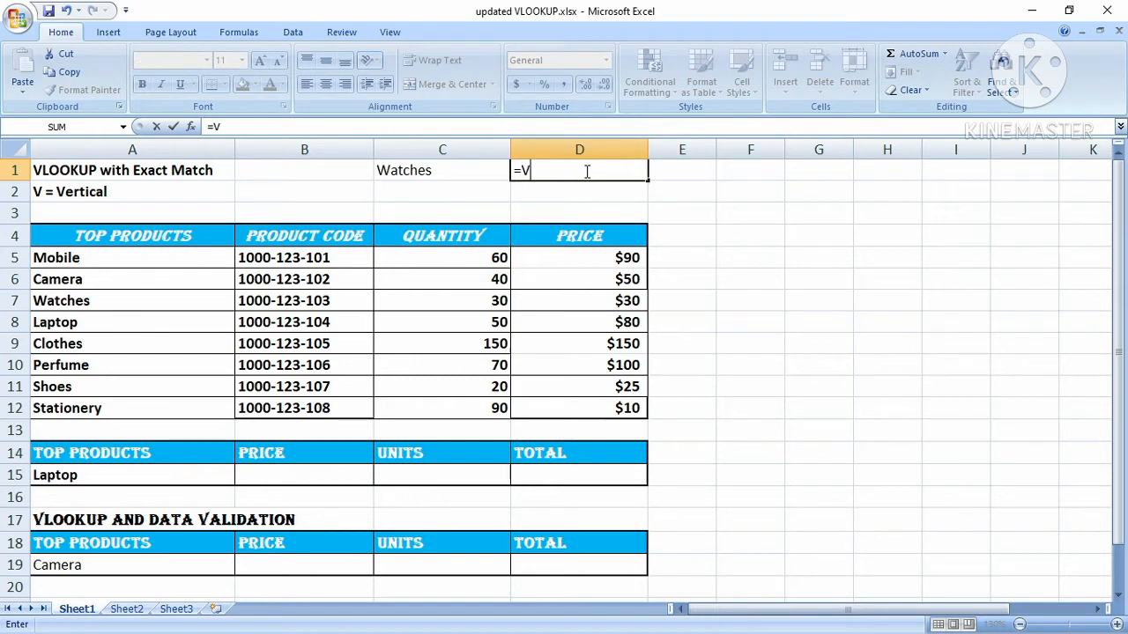
pyautogui.write('LOOKUP')
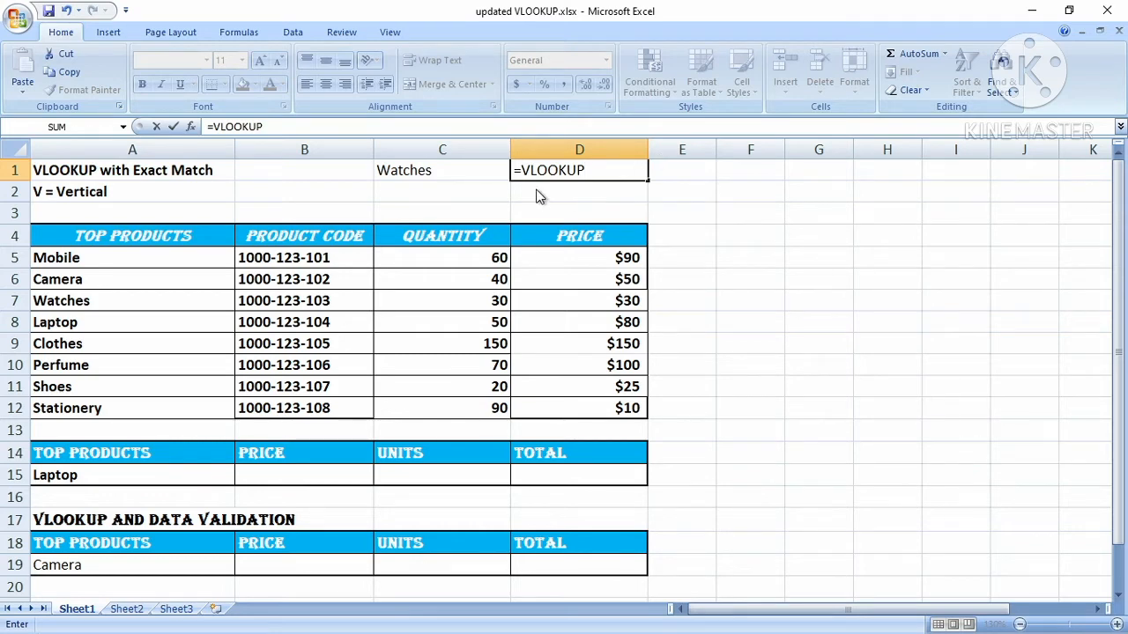
pyautogui.click(604, 168)
pyautogui.write('(')
pyautogui.click(457, 173)
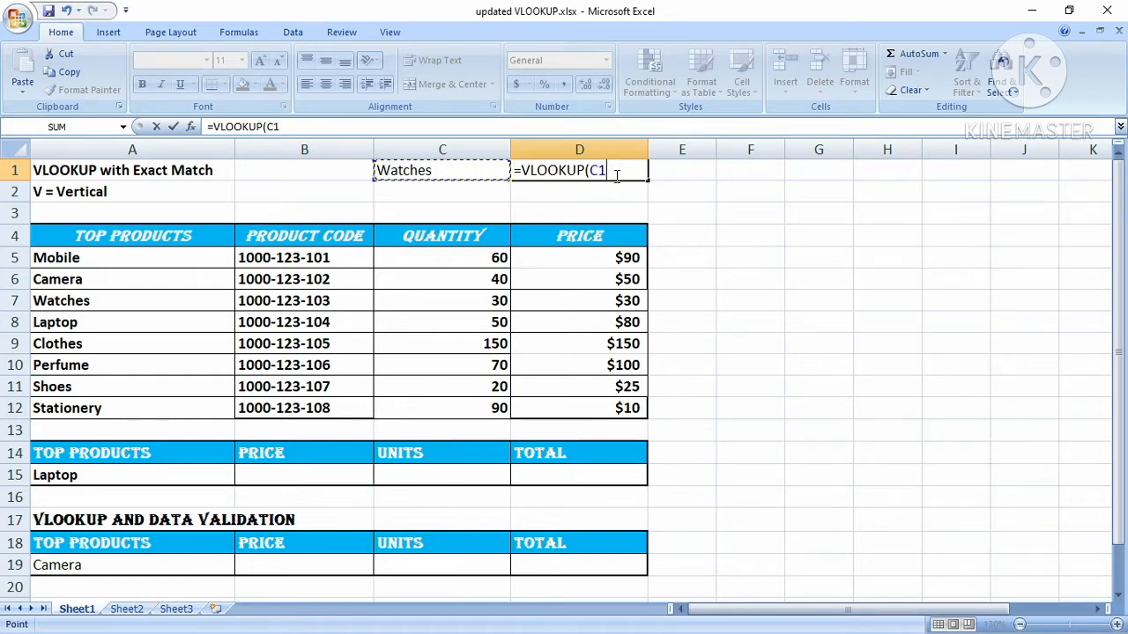
# Complete the D1 formula with table array A4:D12, column index 4 and exact match 0, giving =VLOOKUP(C1,A4:D12,4,0).
pyautogui.write(',')
pyautogui.click(168, 239)
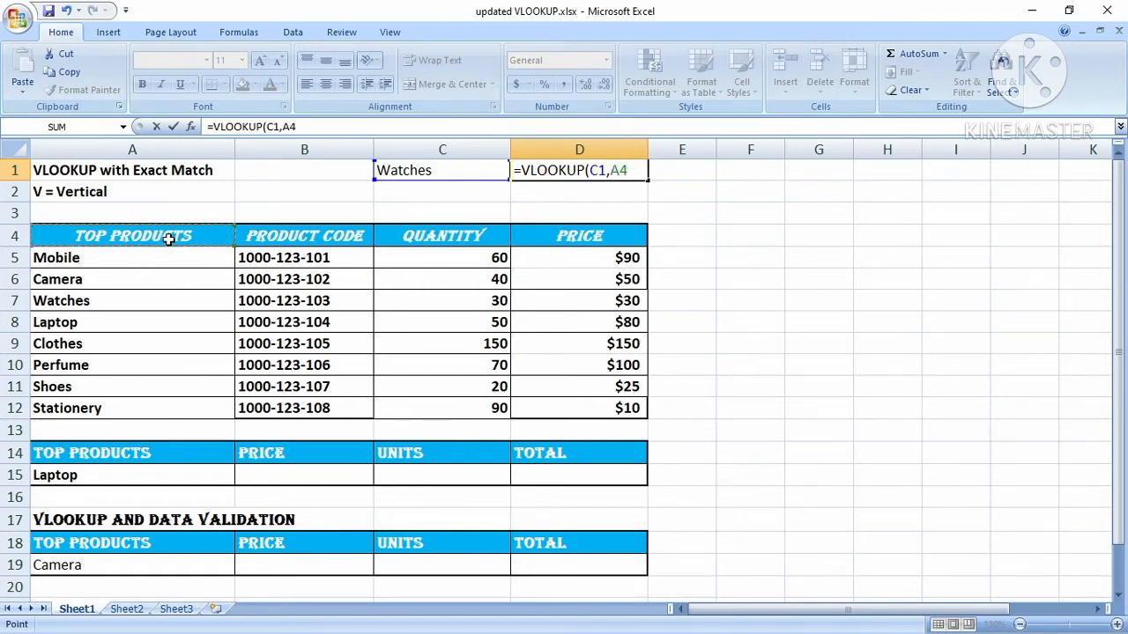
pyautogui.moveTo(167, 239); pyautogui.dragTo(582, 408)
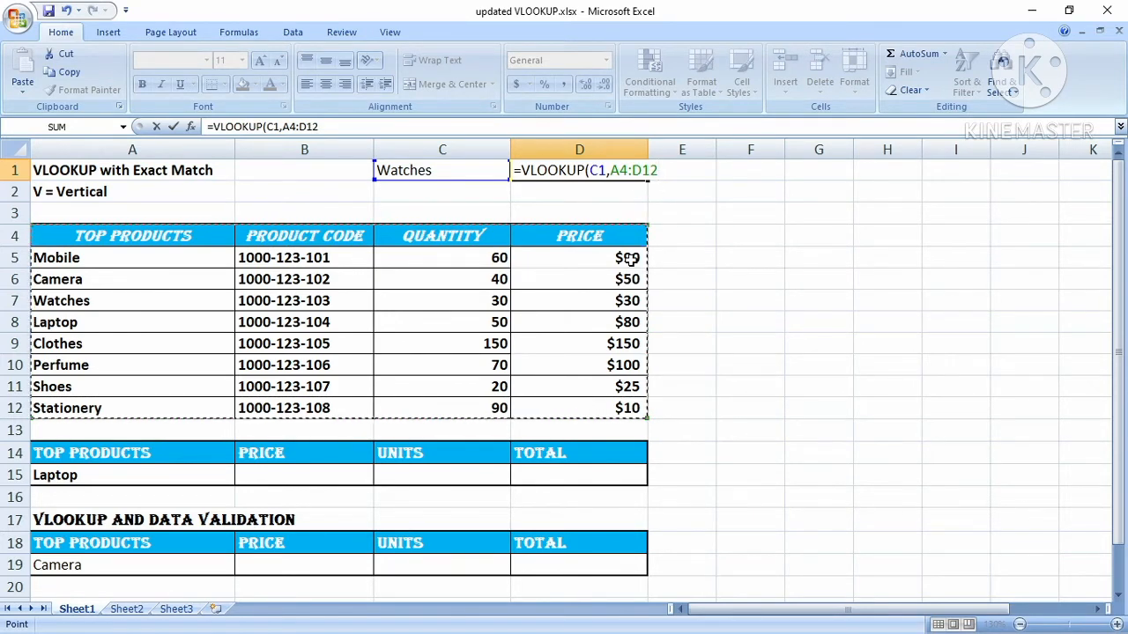
pyautogui.write(',')
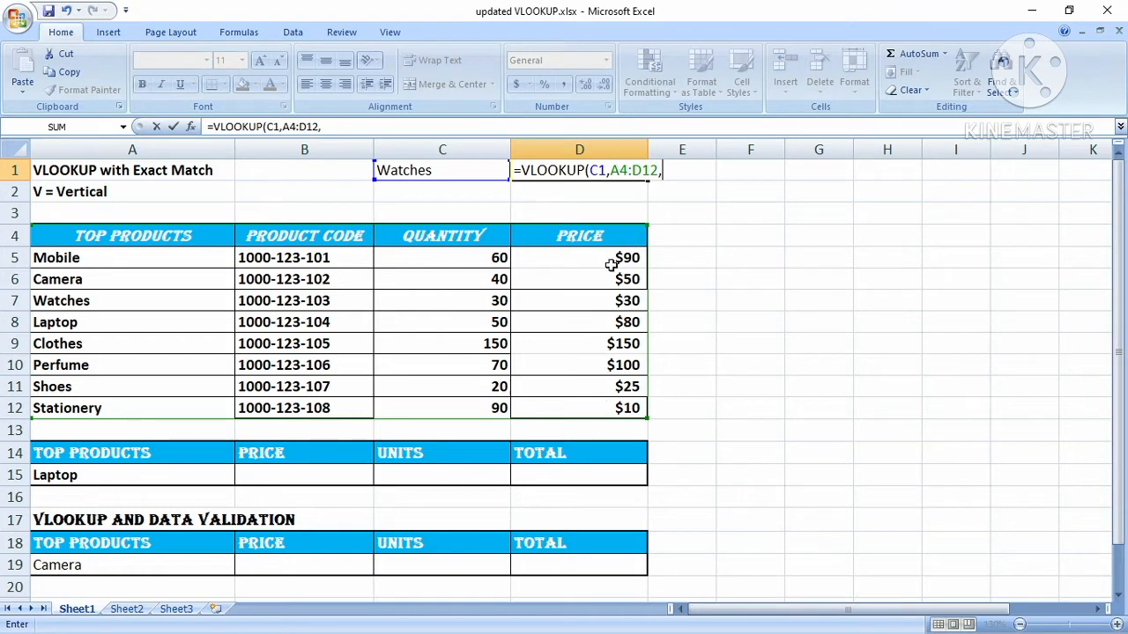
pyautogui.write('4,')
pyautogui.write('0)')
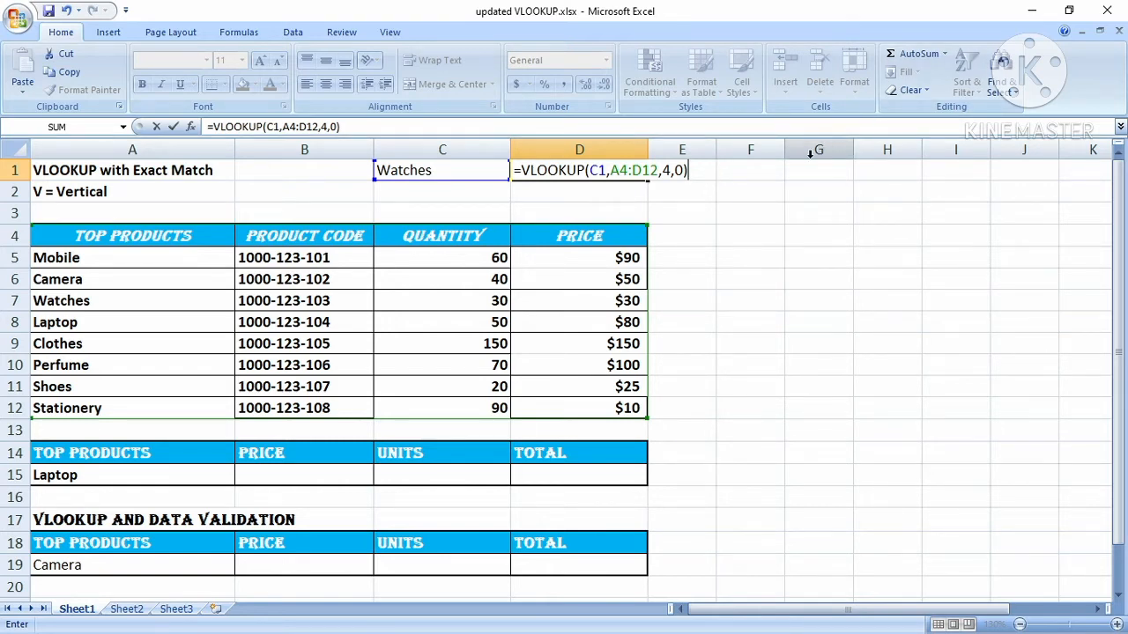
pyautogui.press('Return')
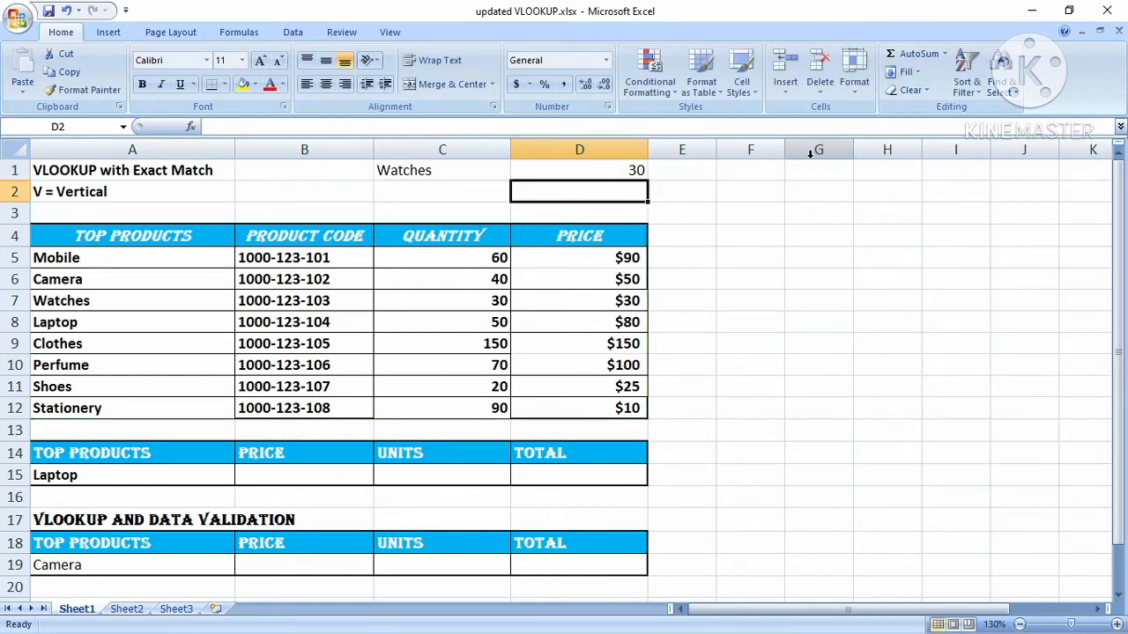
# Compare the lookup result in D1 with the price in the table's Watches row.
pyautogui.click(523, 171)
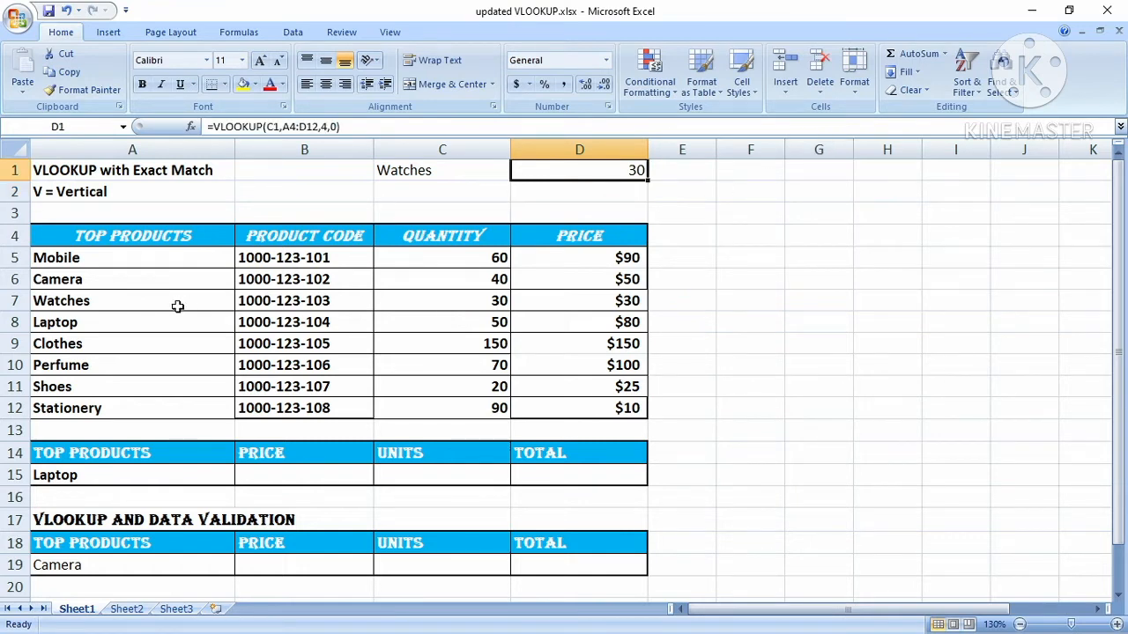
pyautogui.moveTo(181, 303); pyautogui.dragTo(548, 300)
pyautogui.click(719, 321)
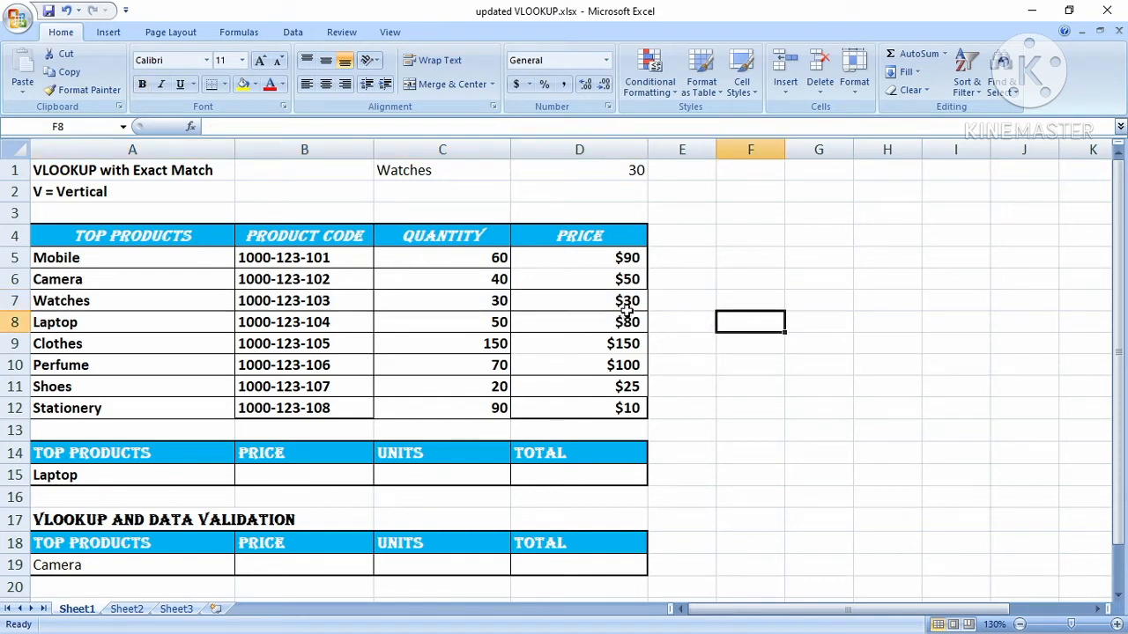
pyautogui.click(626, 307)
# Replace the lookup value in cell C1 with Stationery.
pyautogui.doubleClick(497, 169)
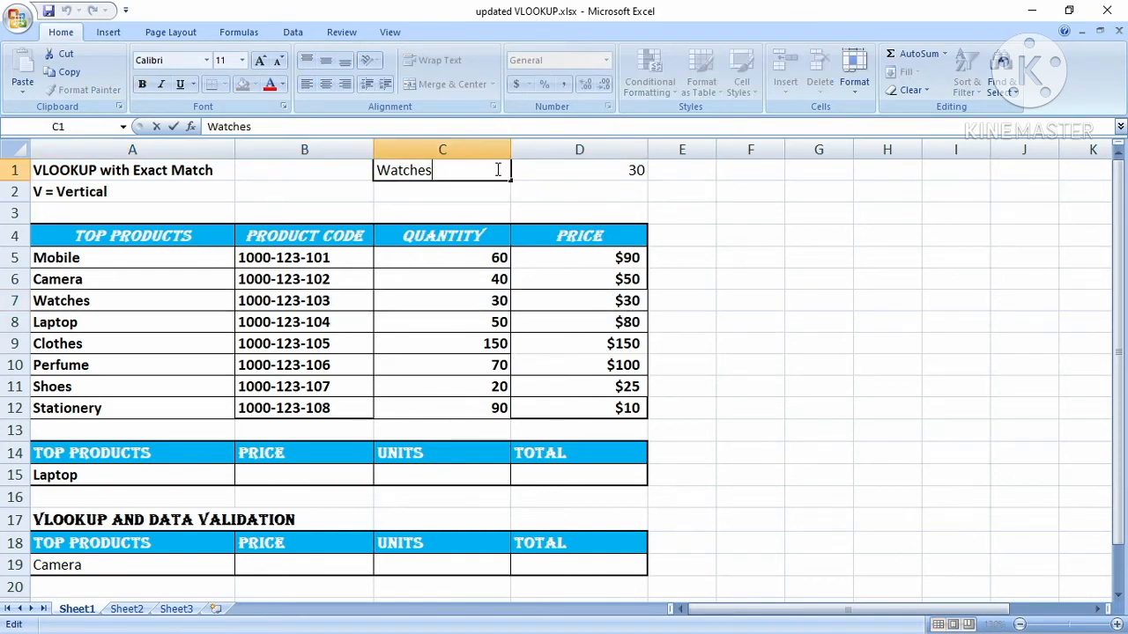
pyautogui.press('BackSpace')
pyautogui.press('BackSpace')
pyautogui.press('BackSpace')
pyautogui.press('BackSpace')
pyautogui.press('BackSpace')
pyautogui.press('BackSpace')
pyautogui.press('BackSpace')
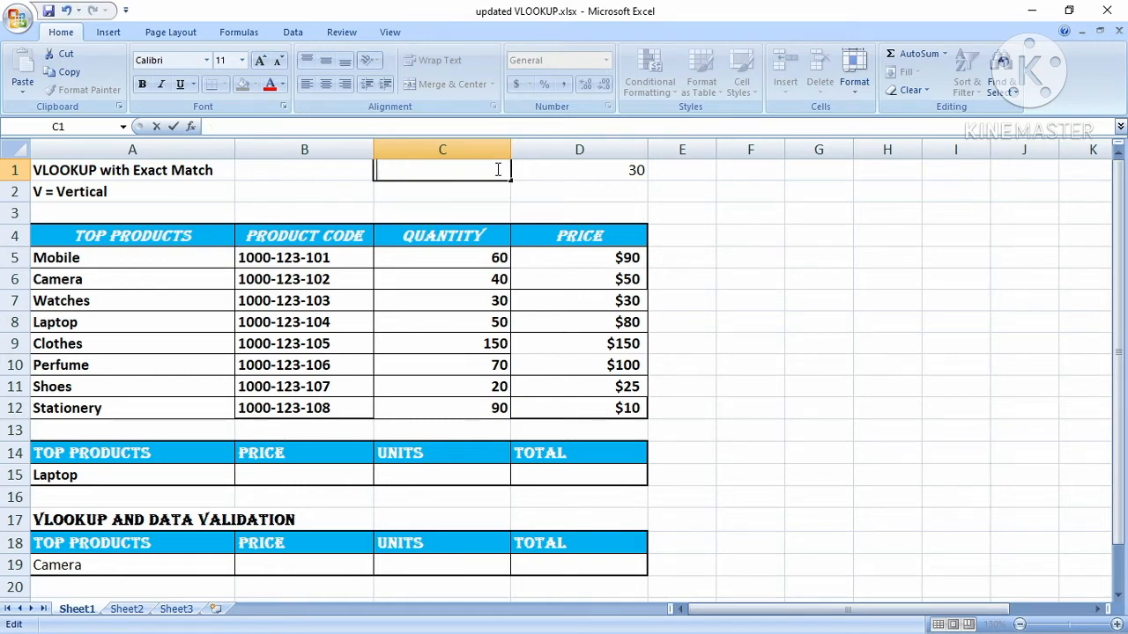
pyautogui.write('Stationery')
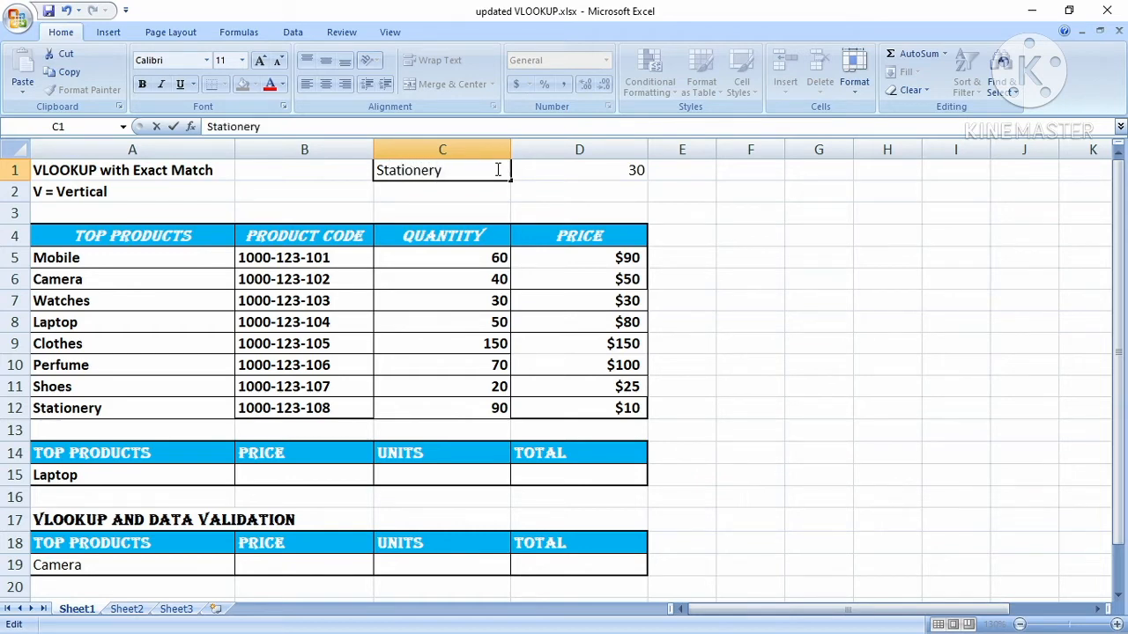
pyautogui.press('Return')
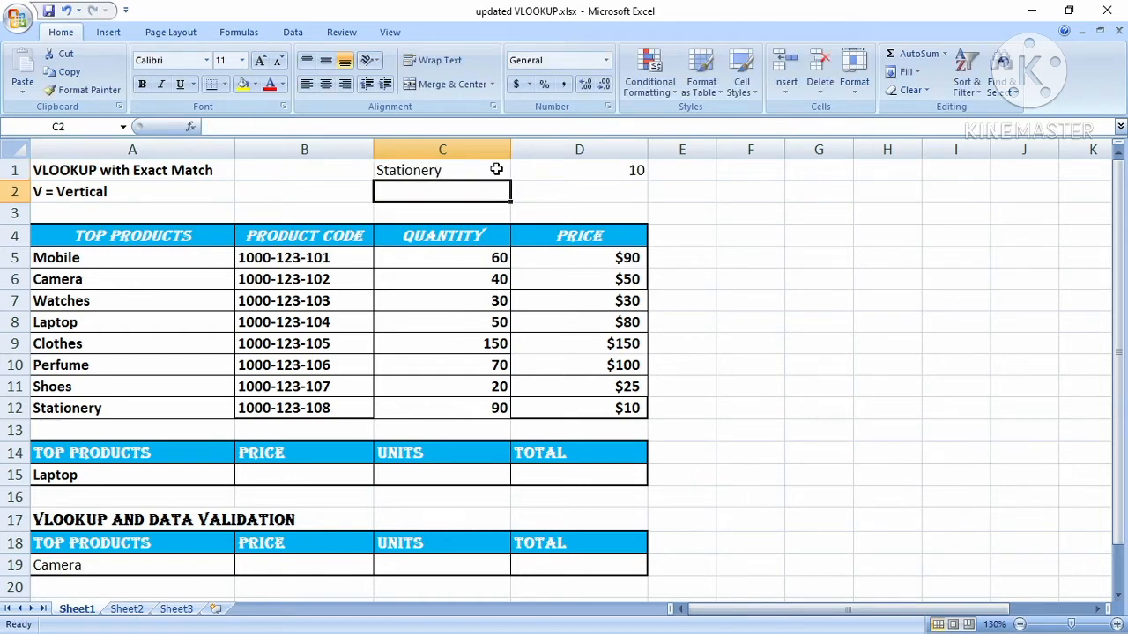
# Review the lookup formula in D1 and the table range A4:D12 it searches.
pyautogui.click(561, 172)
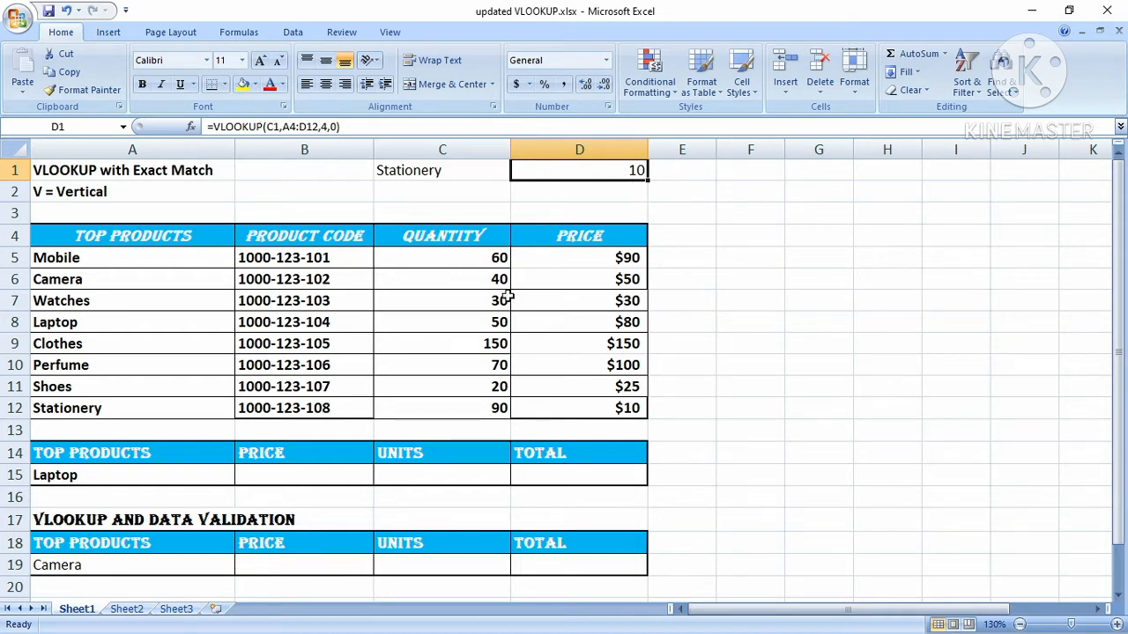
pyautogui.click(172, 243)
pyautogui.moveTo(172, 243); pyautogui.dragTo(269, 253)
pyautogui.moveTo(459, 253); pyautogui.dragTo(607, 408)
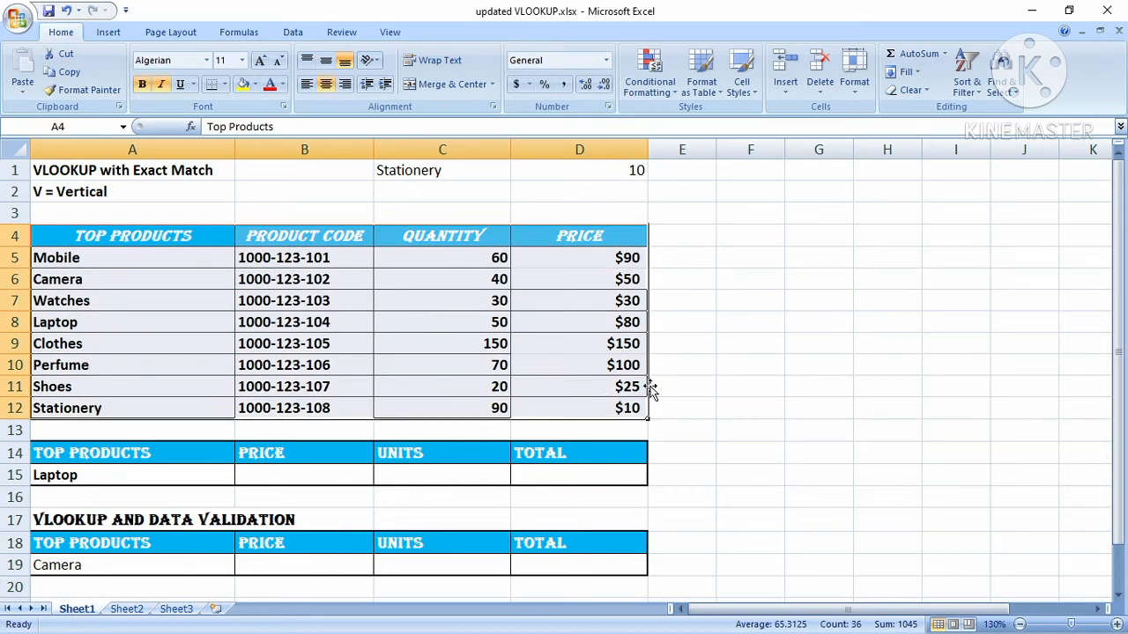
pyautogui.click(689, 361)
# Replace the product name in cell A15 of the Price, Units and Total table with Shoes.
pyautogui.scroll(-2, 723, 374)
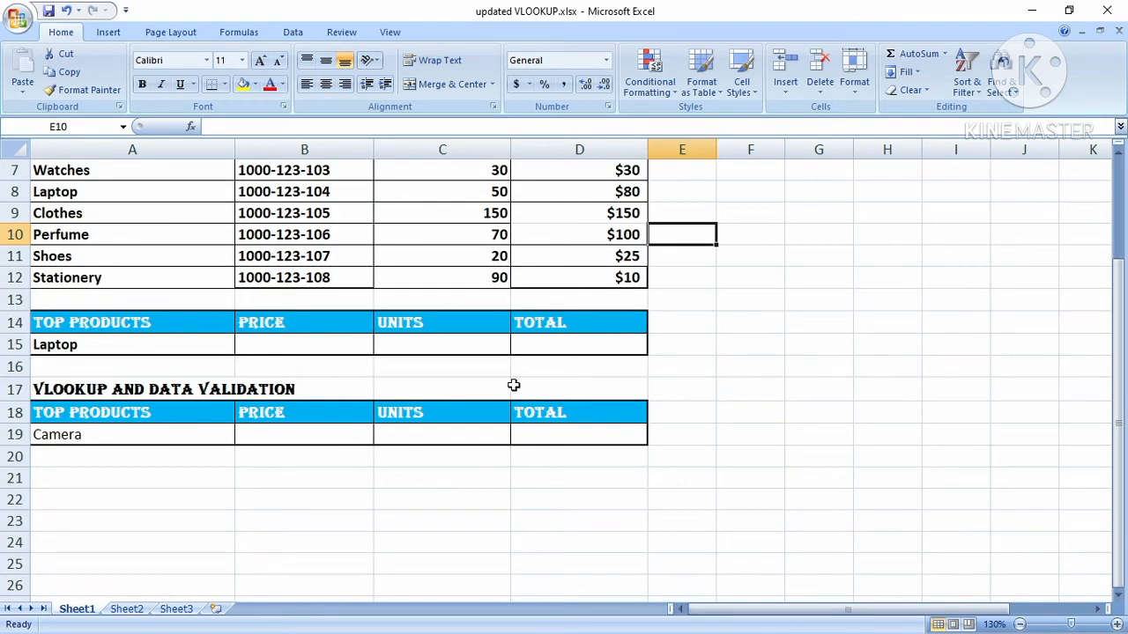
pyautogui.click(189, 346)
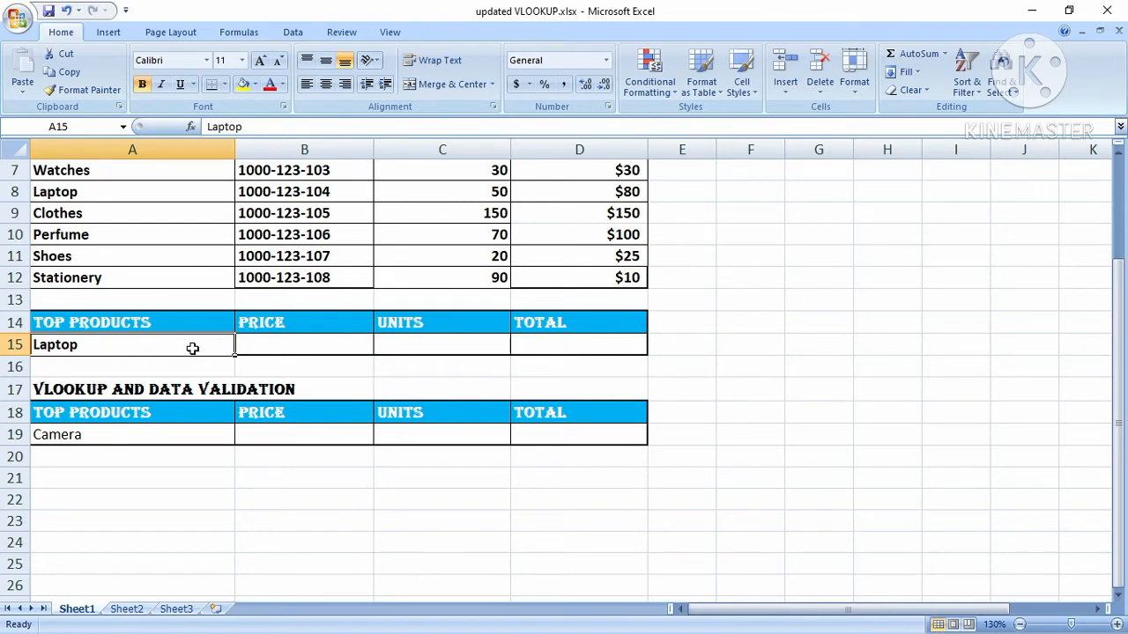
pyautogui.doubleClick(190, 349)
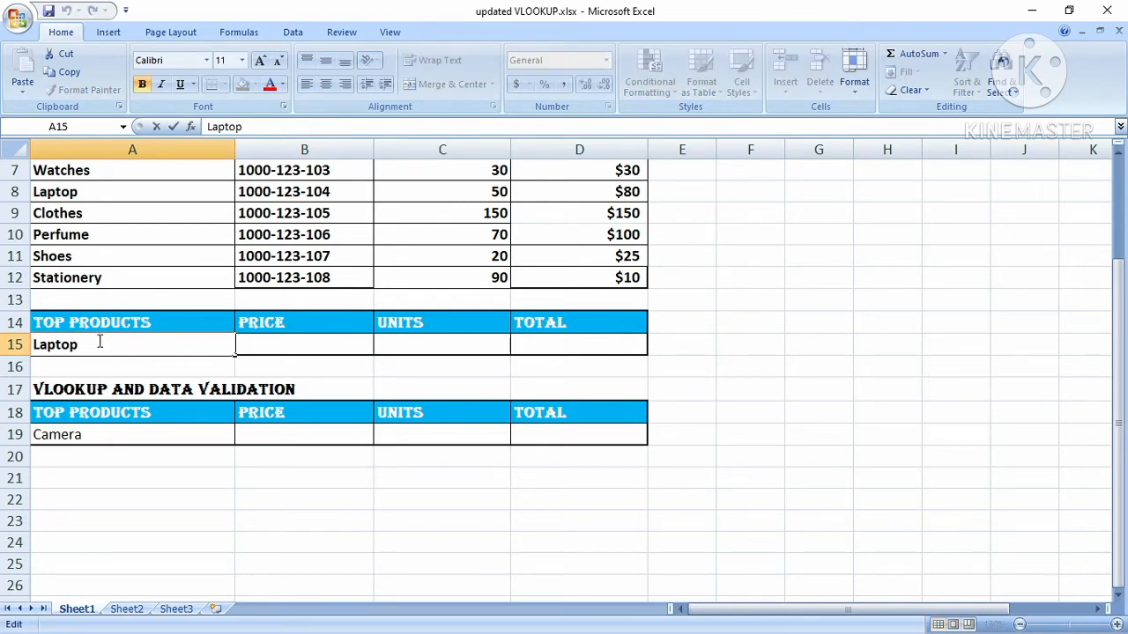
pyautogui.press('BackSpace')
pyautogui.press('BackSpace')
pyautogui.press('BackSpace')
pyautogui.press('BackSpace')
pyautogui.press('BackSpace')
pyautogui.press('BackSpace')
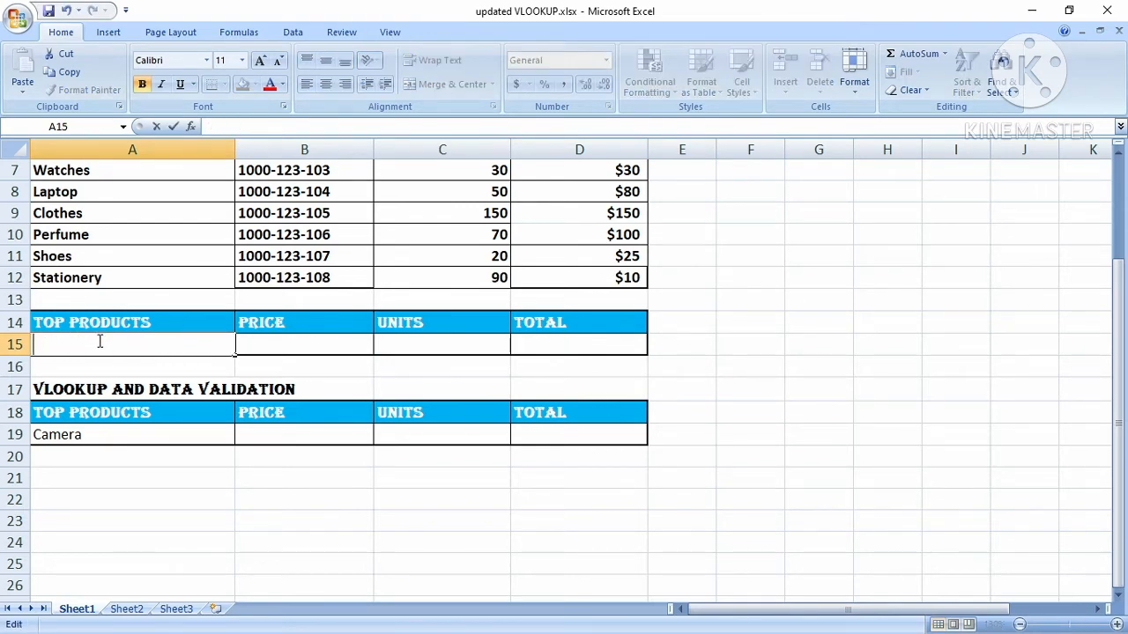
pyautogui.write('Soe')
pyautogui.press('Left')
pyautogui.press('Left')
pyautogui.press('Left')
pyautogui.write('h')
pyautogui.click(340, 350)
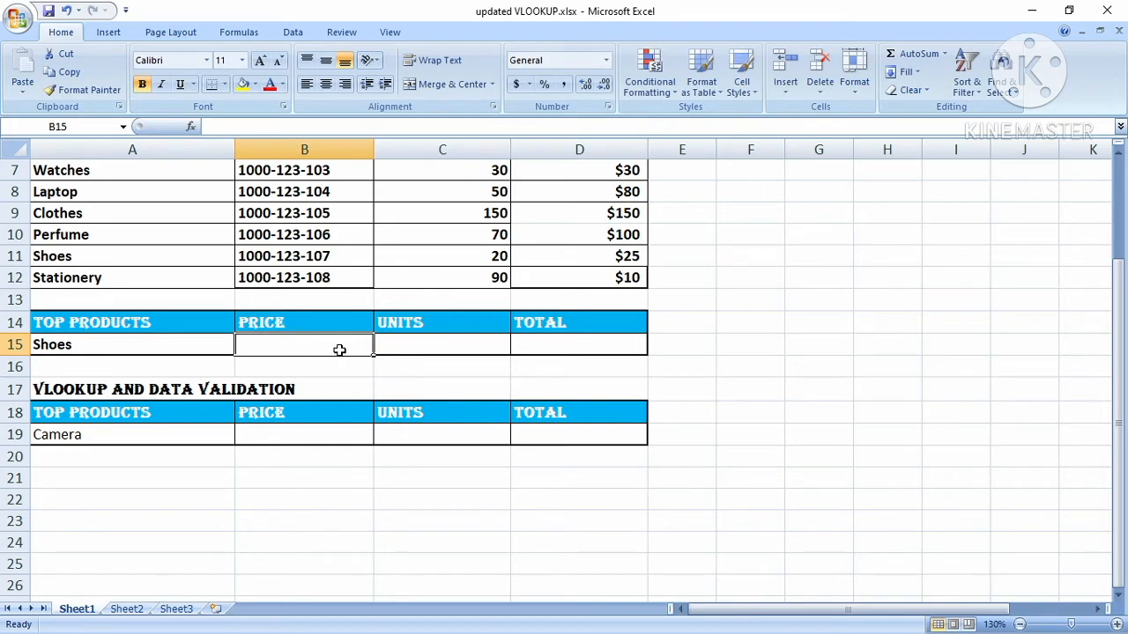
# Enter =VLOOKUP(A15,A4:D12,4,0) in B15 to look up the Shoes price, and compare it with D11.
pyautogui.write('=')
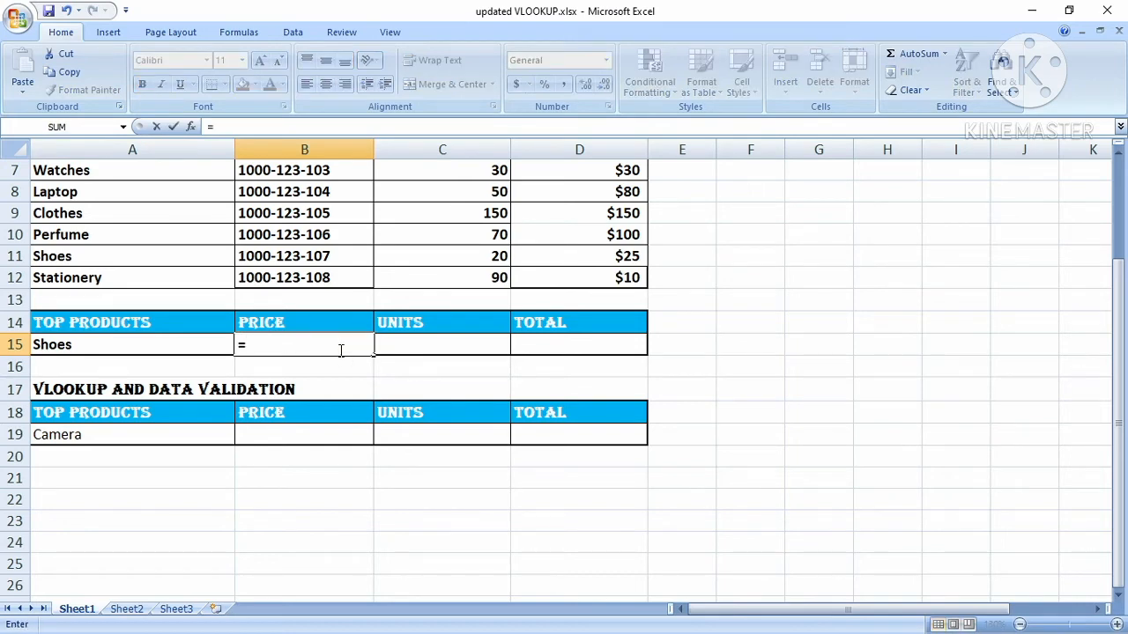
pyautogui.write('VLOOKUP(')
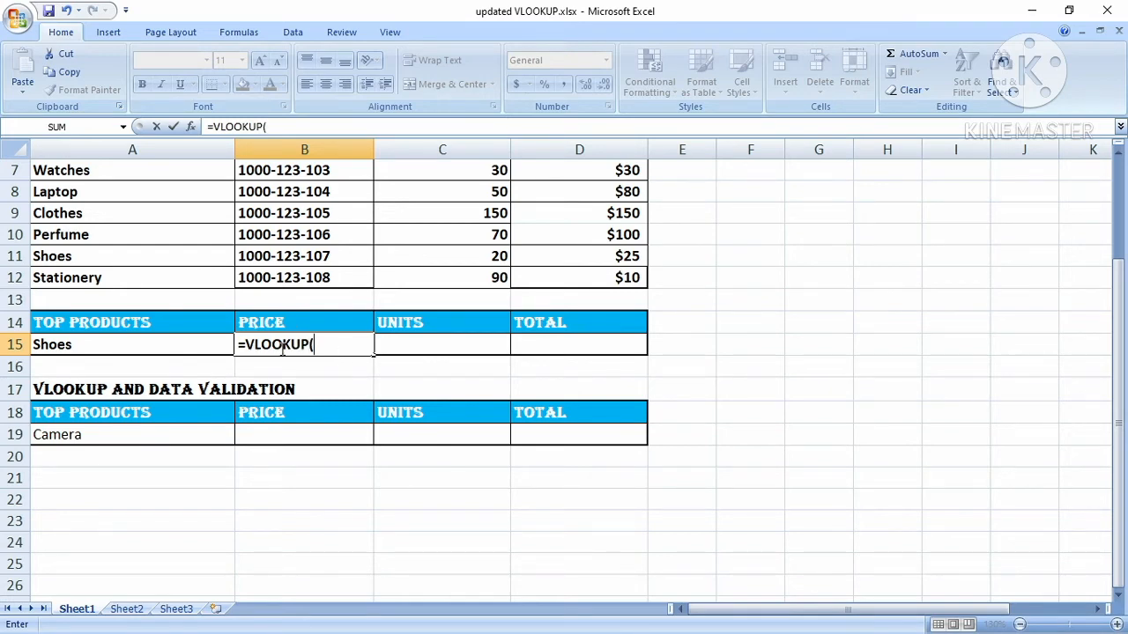
pyautogui.click(173, 340)
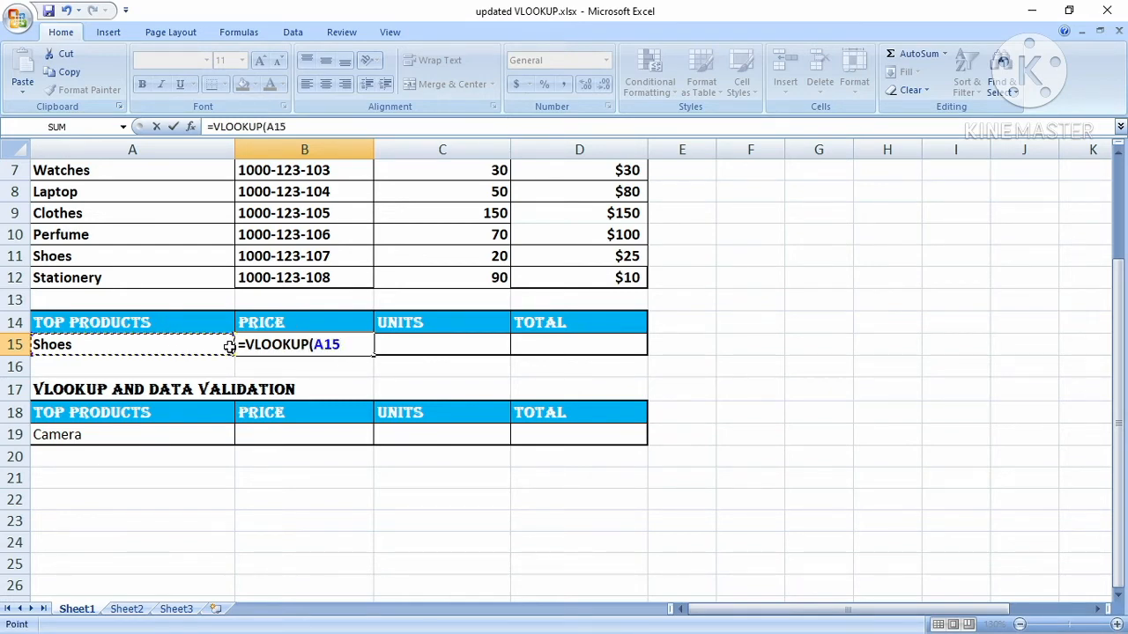
pyautogui.write(',')
pyautogui.scroll(1, 250, 278)
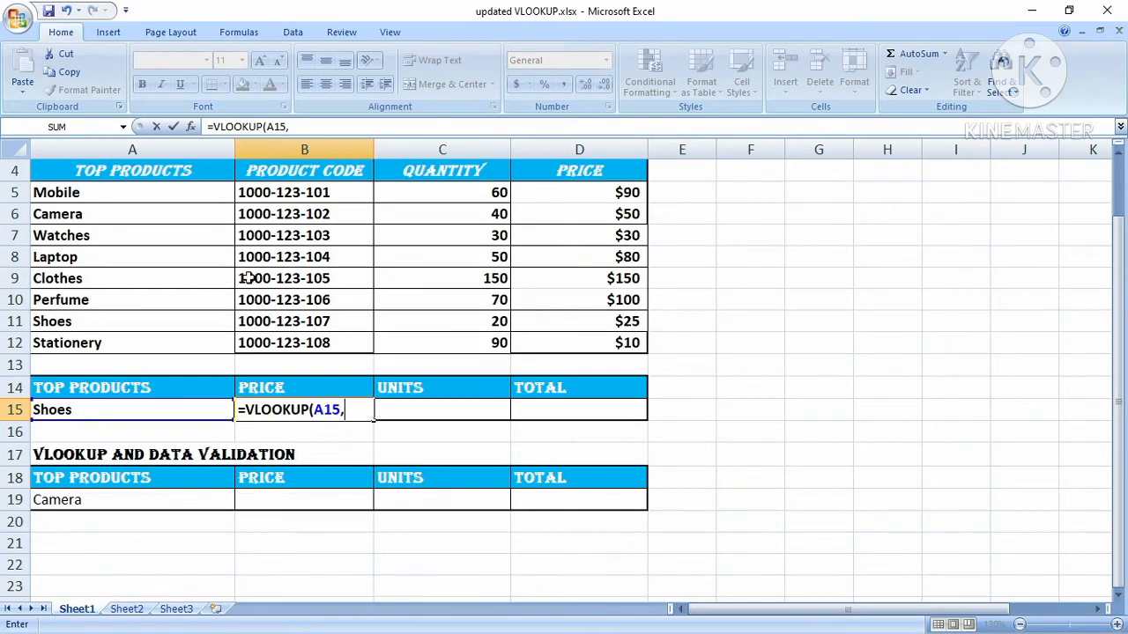
pyautogui.moveTo(120, 170); pyautogui.dragTo(575, 332)
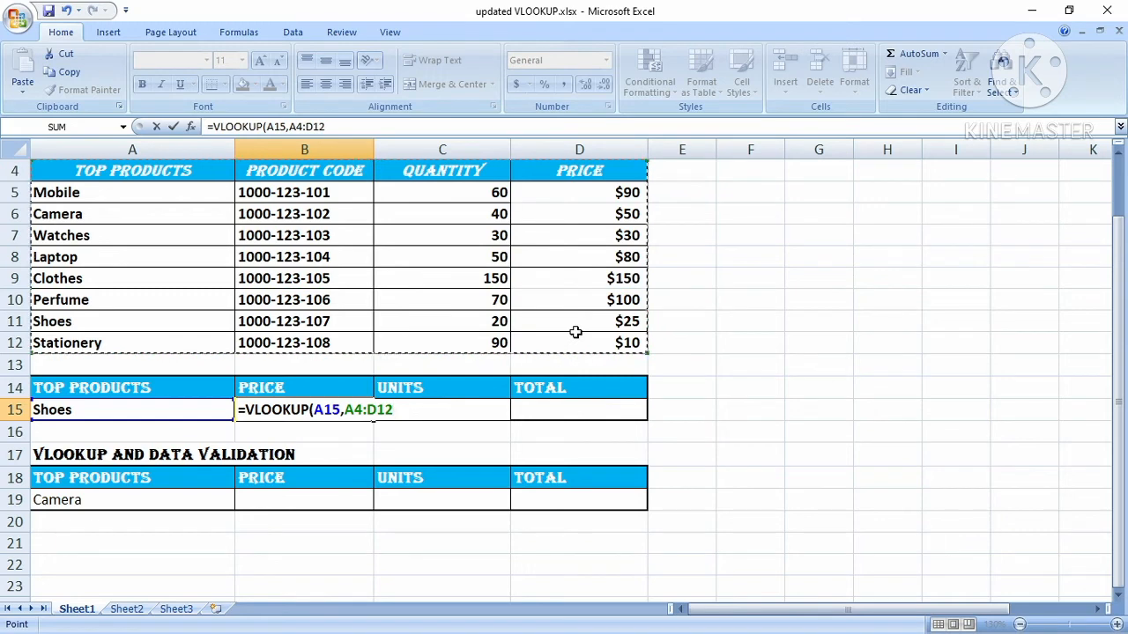
pyautogui.write(',')
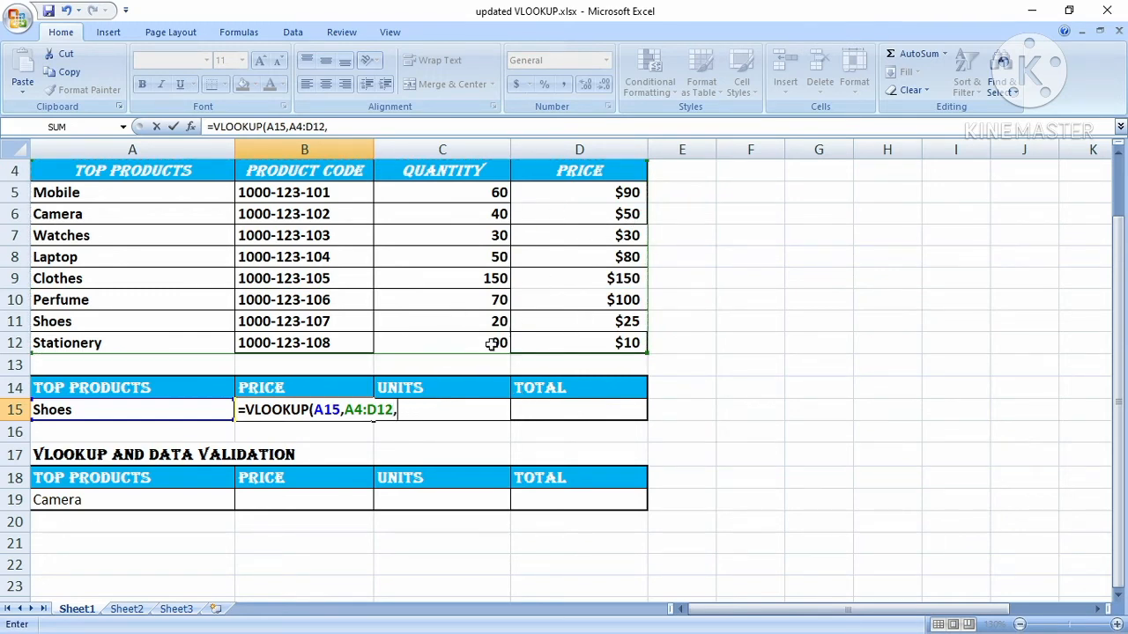
pyautogui.write('4')
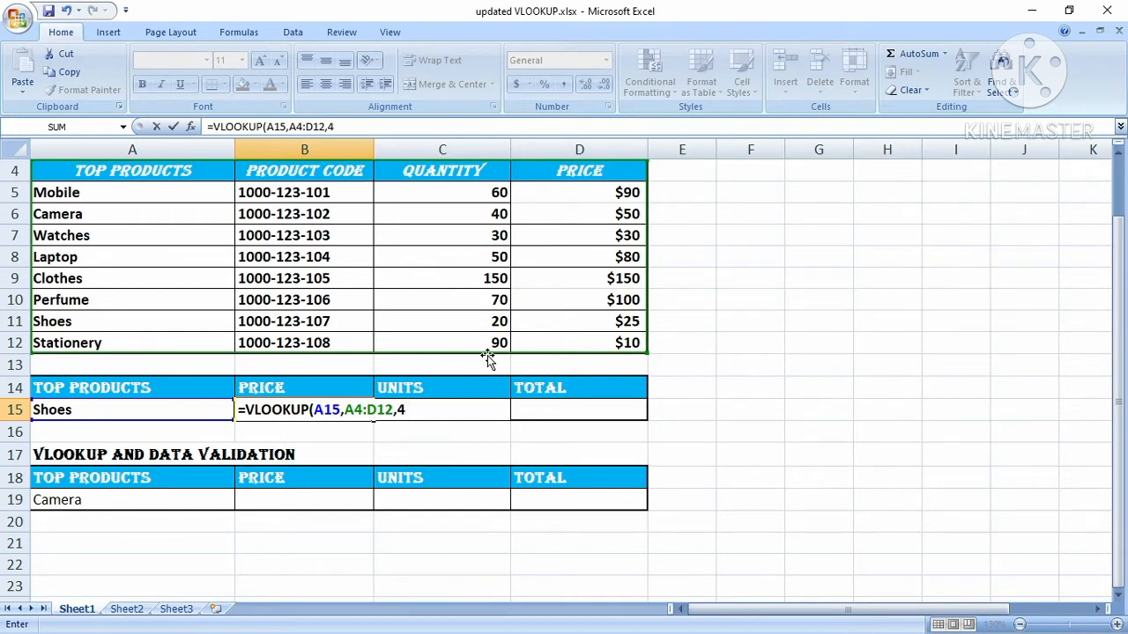
pyautogui.write(',0')
pyautogui.press('Return')
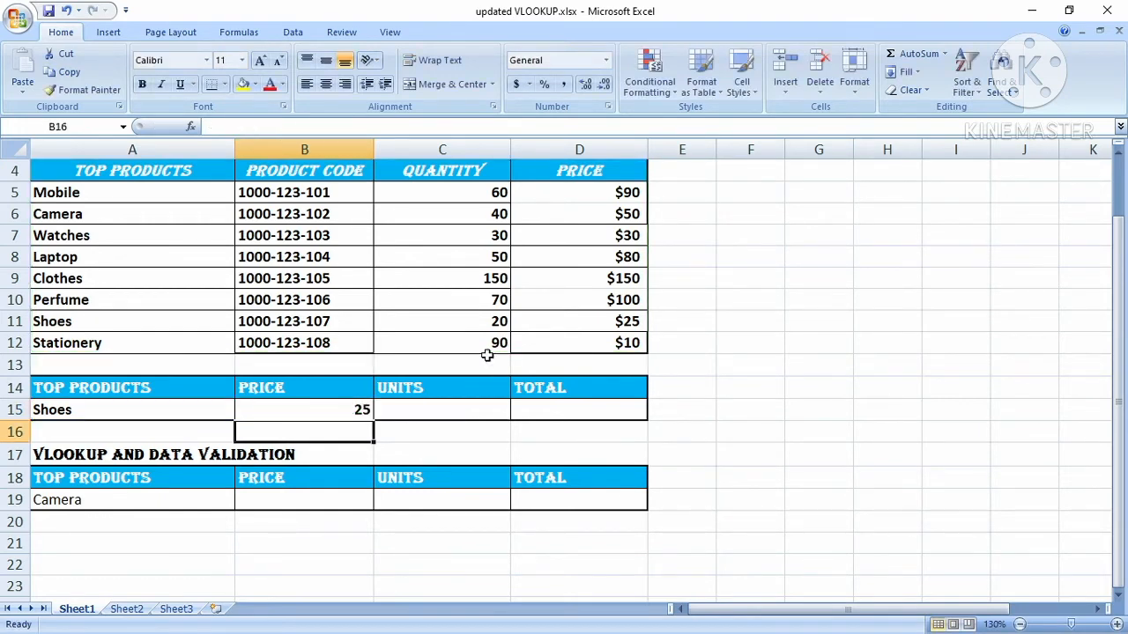
pyautogui.click(585, 319)
# Apply data validation to cell A15 so it offers a dropdown list of the product names in A5:A12.
pyautogui.click(204, 410)
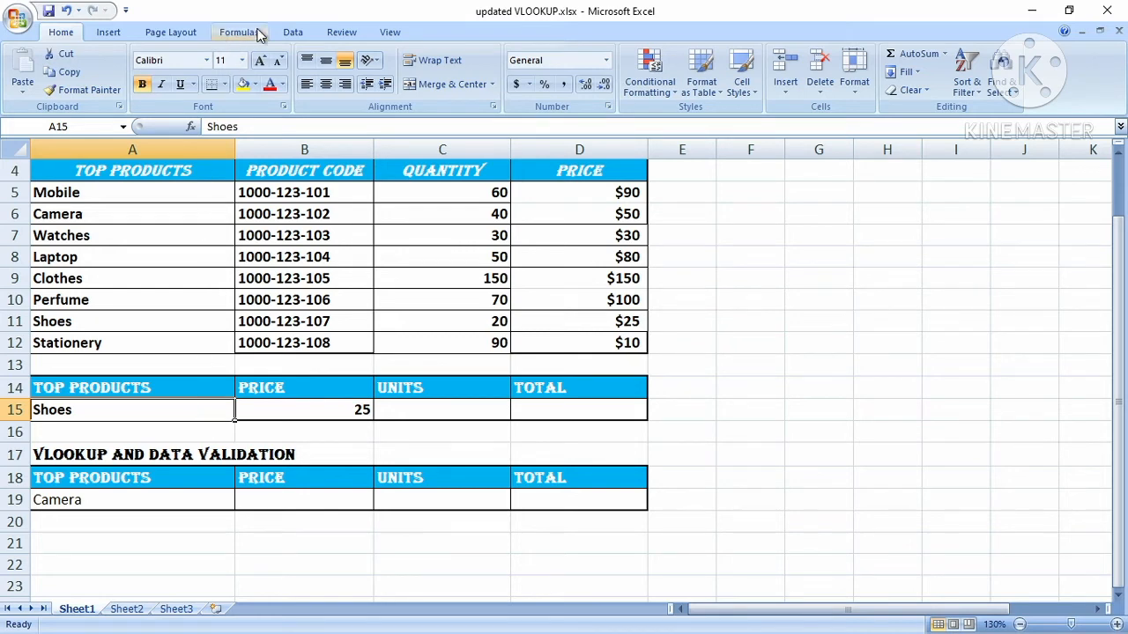
pyautogui.click(292, 33)
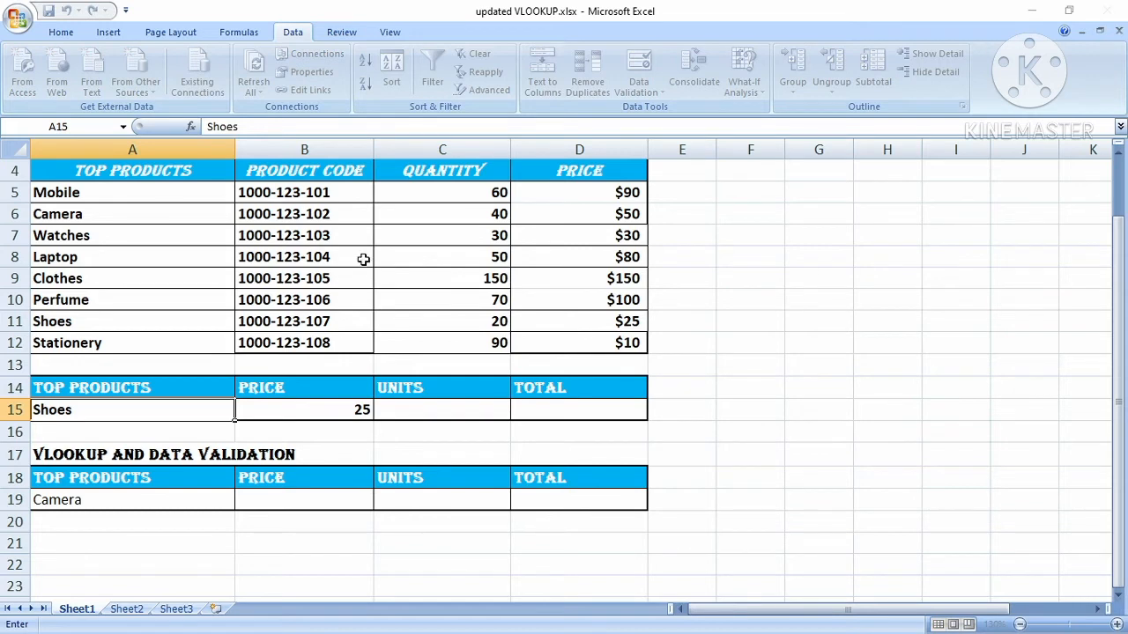
pyautogui.scroll(1, 362, 259)
pyautogui.scroll(-1, 303, 284)
pyautogui.moveTo(193, 194); pyautogui.dragTo(201, 338)
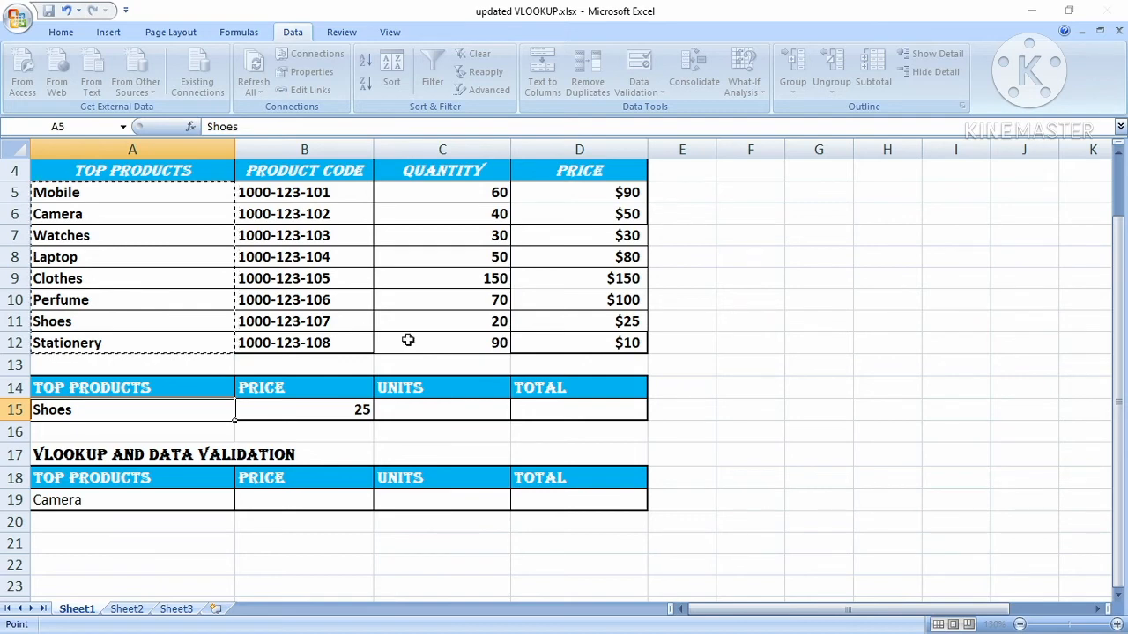
pyautogui.press('Return')
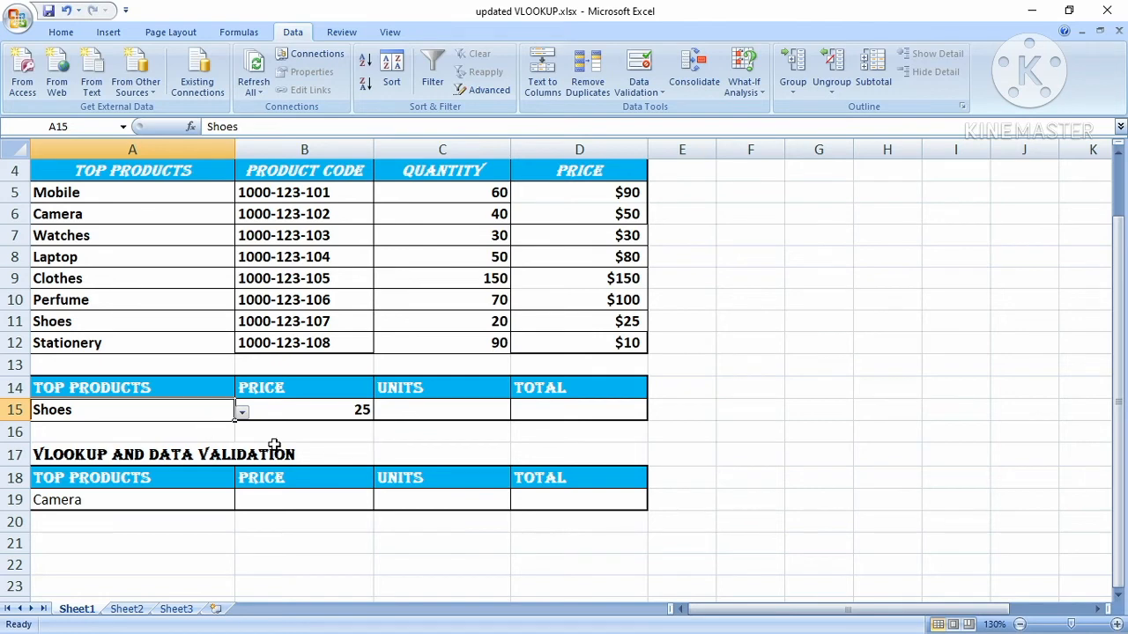
# Test the product dropdown in A15 by choosing Laptop and switching back to Shoes.
pyautogui.click(352, 455)
pyautogui.click(335, 520)
pyautogui.click(92, 413)
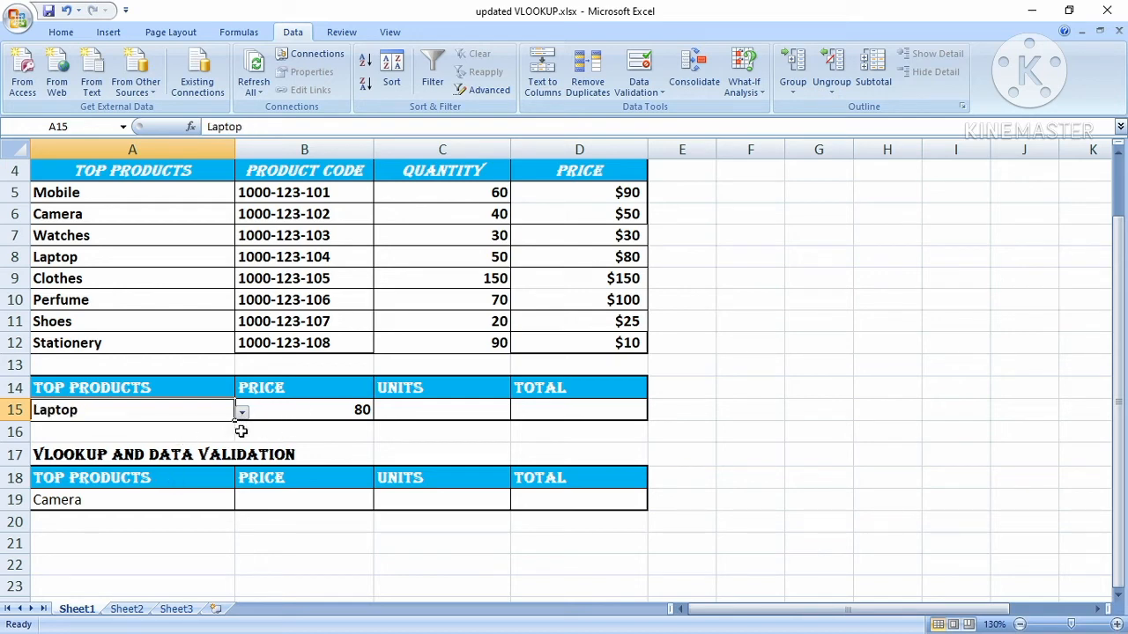
pyautogui.click(238, 422)
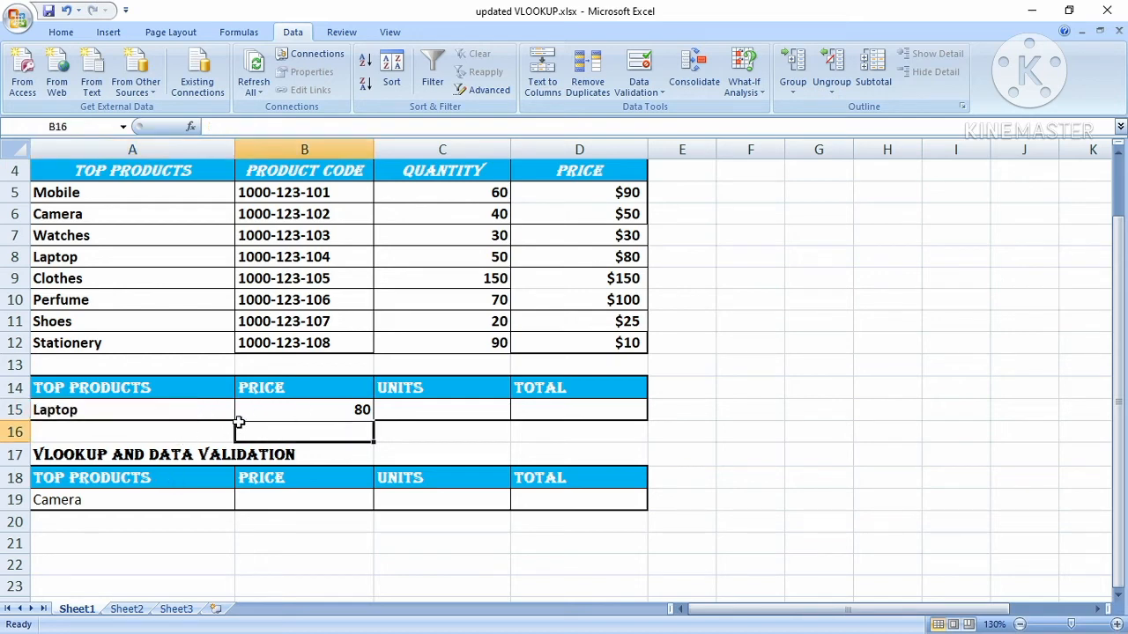
pyautogui.click(182, 416)
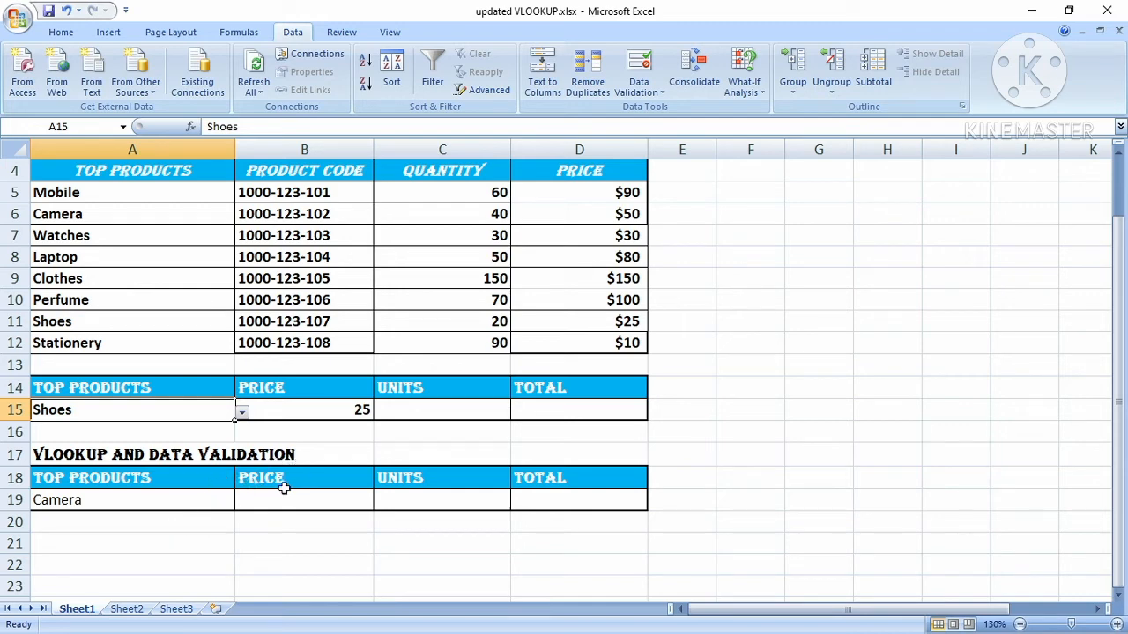
# Enter =VLOOKUP(A19,A4:D12,4,0) in B19 to look up the Camera price with an exact match.
pyautogui.click(215, 504)
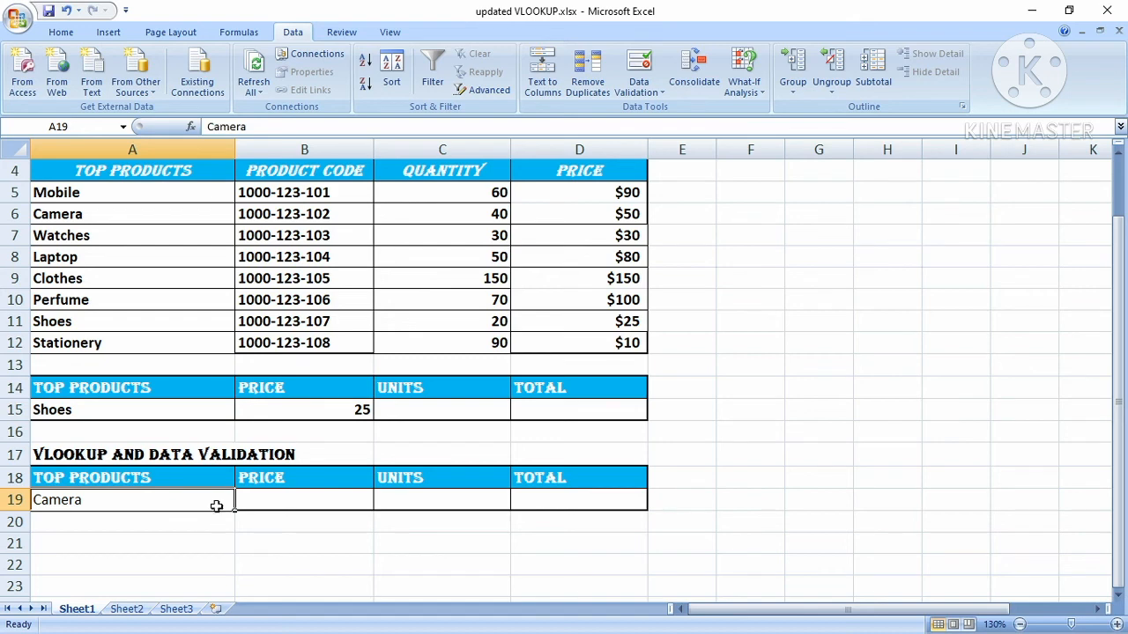
pyautogui.click(338, 499)
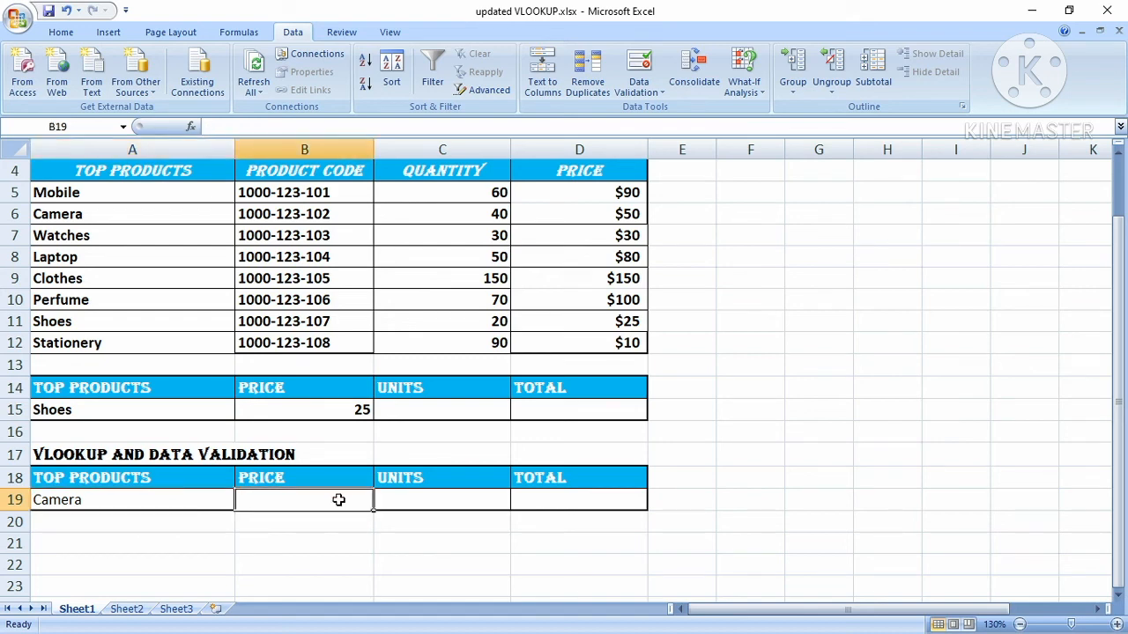
pyautogui.write('=')
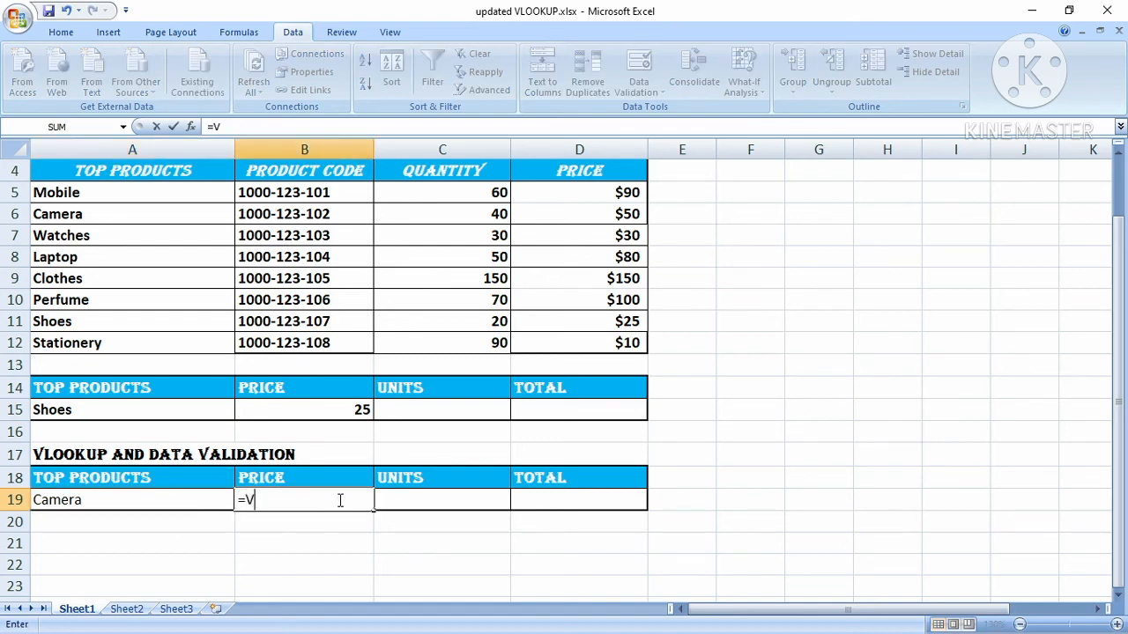
pyautogui.write('VLOOKUP(')
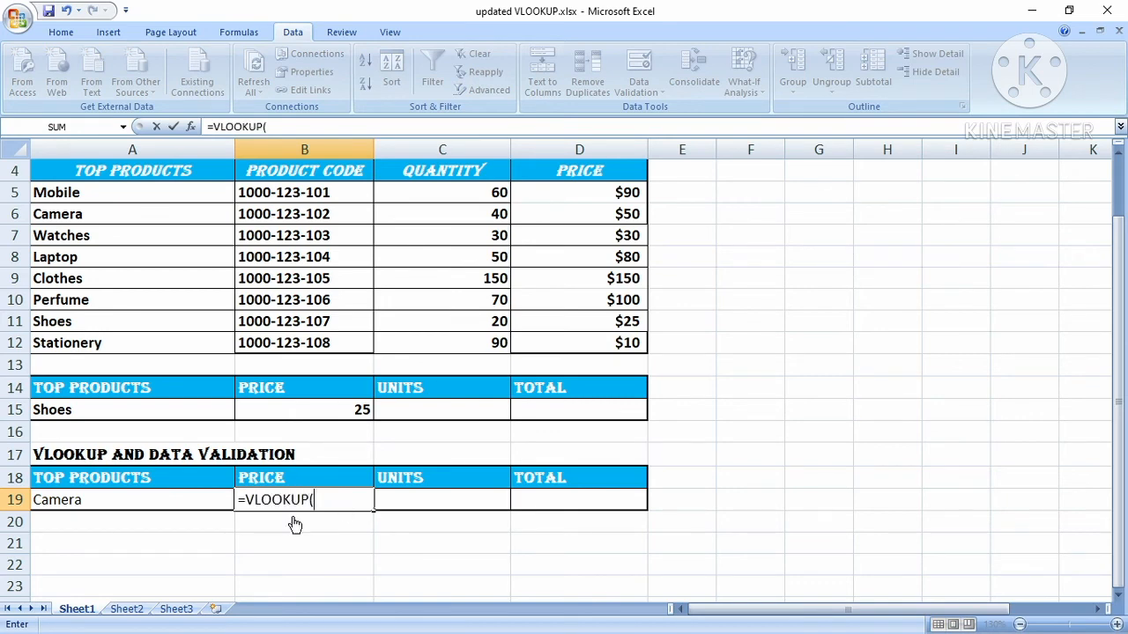
pyautogui.click(160, 499)
pyautogui.write(',')
pyautogui.click(204, 171)
pyautogui.moveTo(203, 171); pyautogui.dragTo(599, 399)
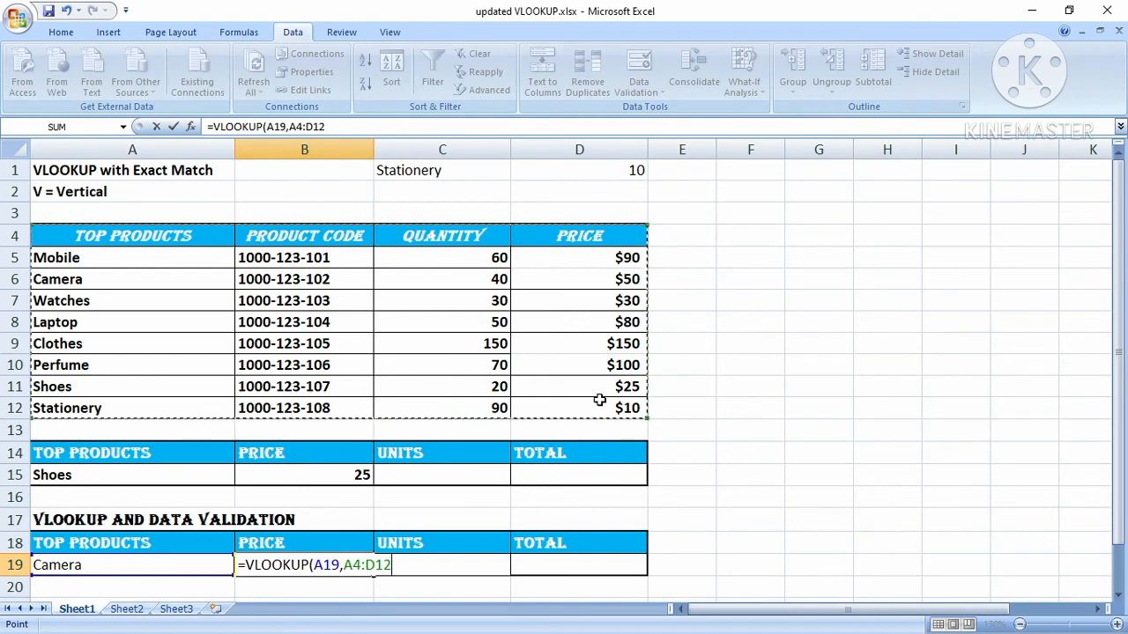
pyautogui.write(',')
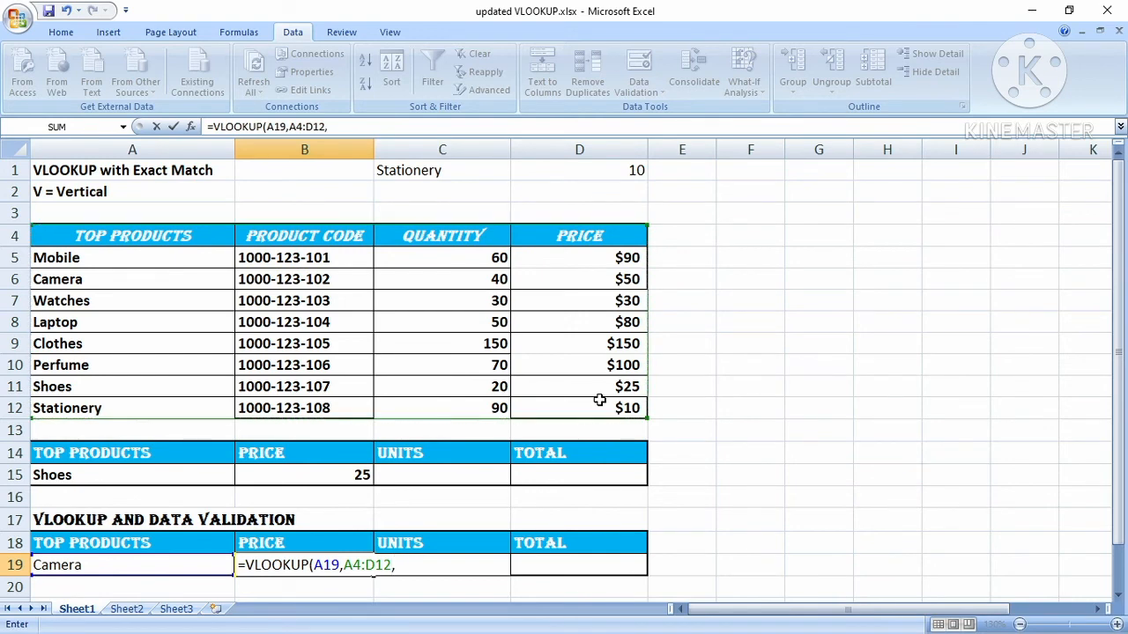
pyautogui.write('4,0')
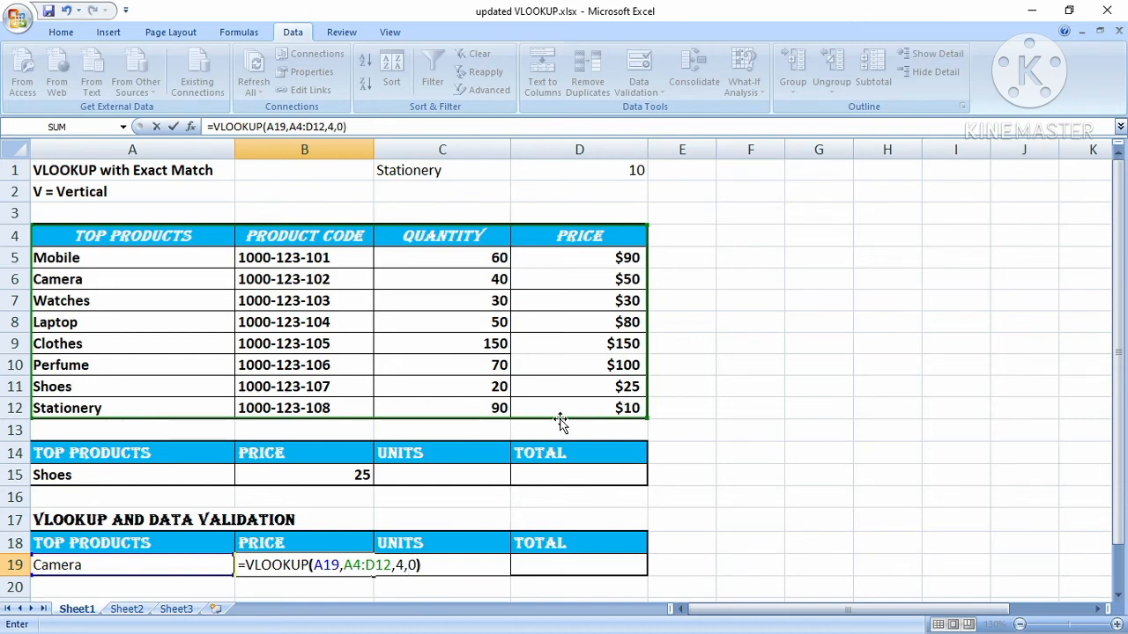
pyautogui.write(')')
pyautogui.press('Return')
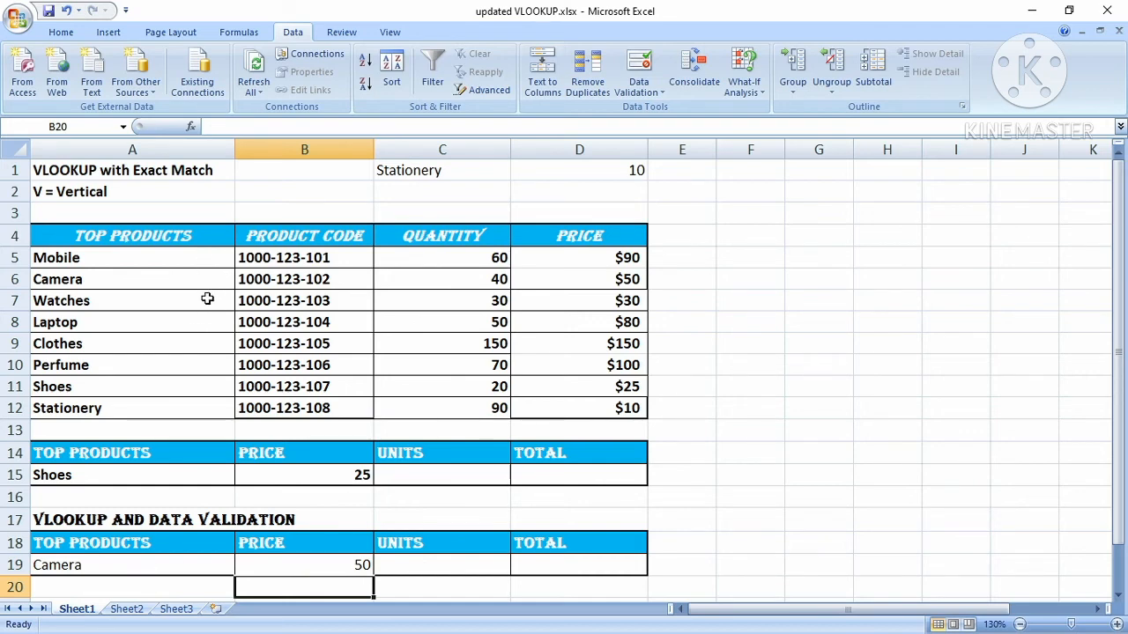
# Enter 5 as the Camera units in C19 and begin a formula in the Total cell D19.
pyautogui.scroll(-2, 534, 330)
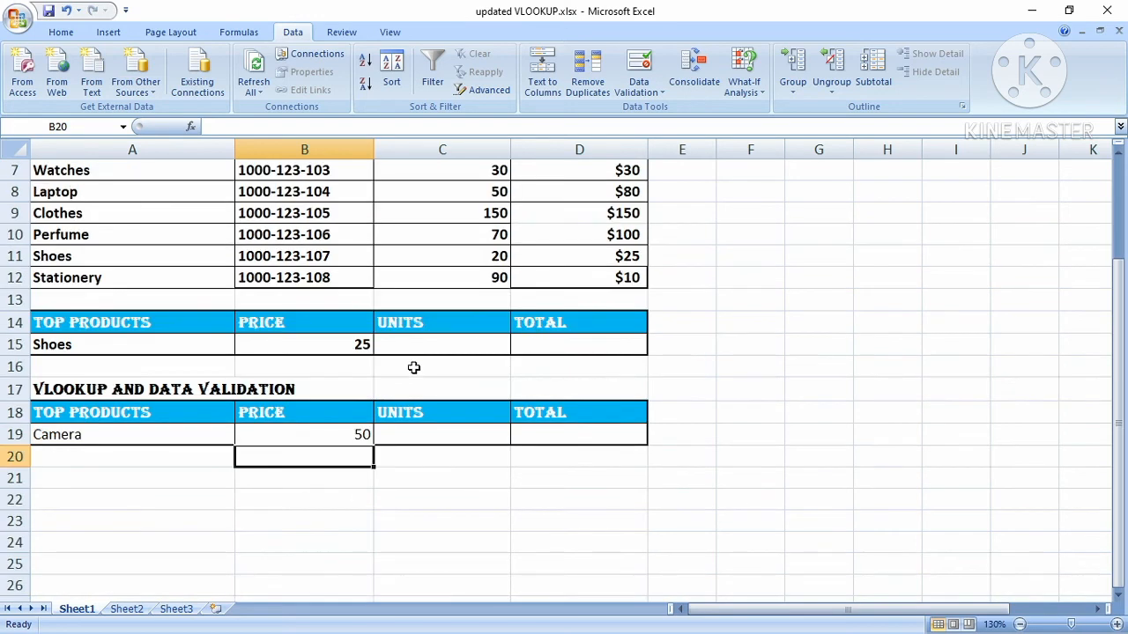
pyautogui.click(432, 439)
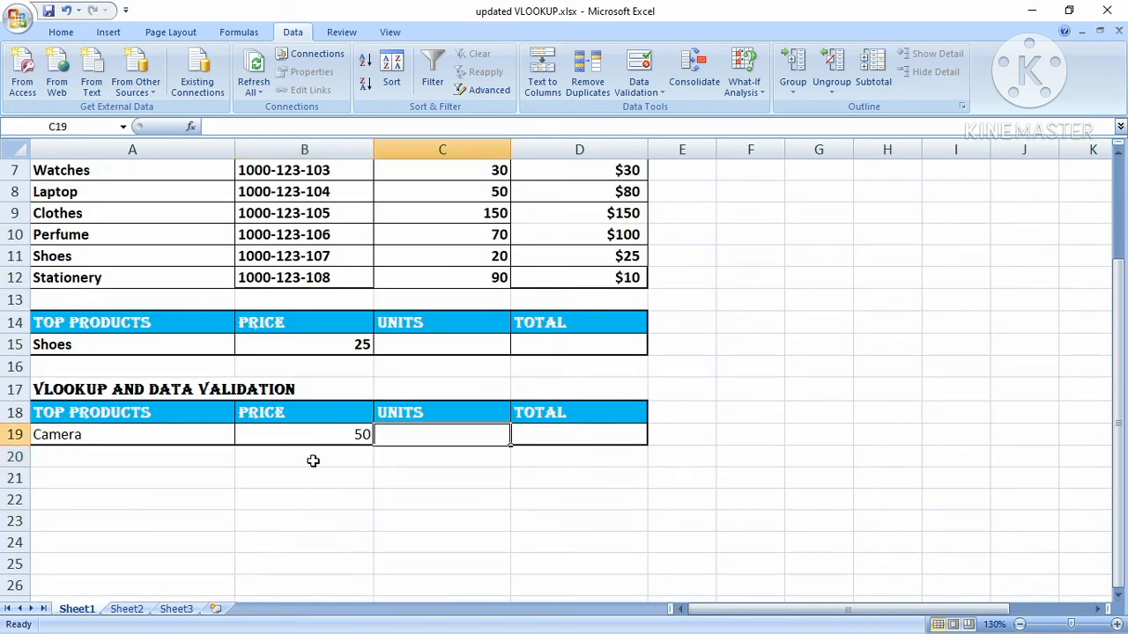
pyautogui.doubleClick(413, 441)
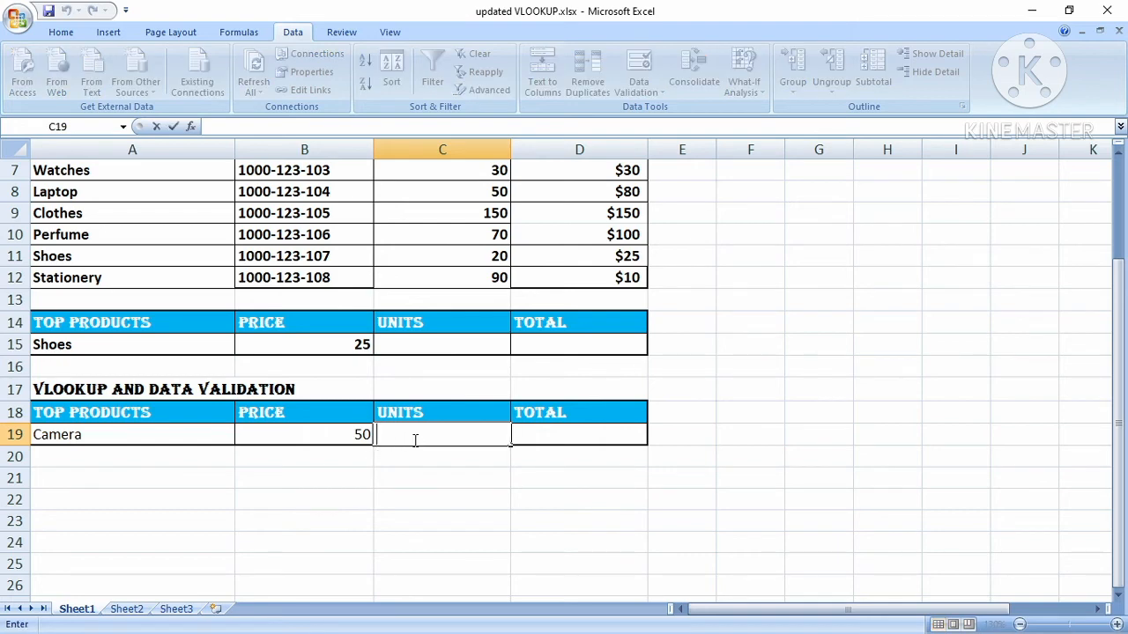
pyautogui.write('5')
pyautogui.doubleClick(567, 438)
pyautogui.write('=')
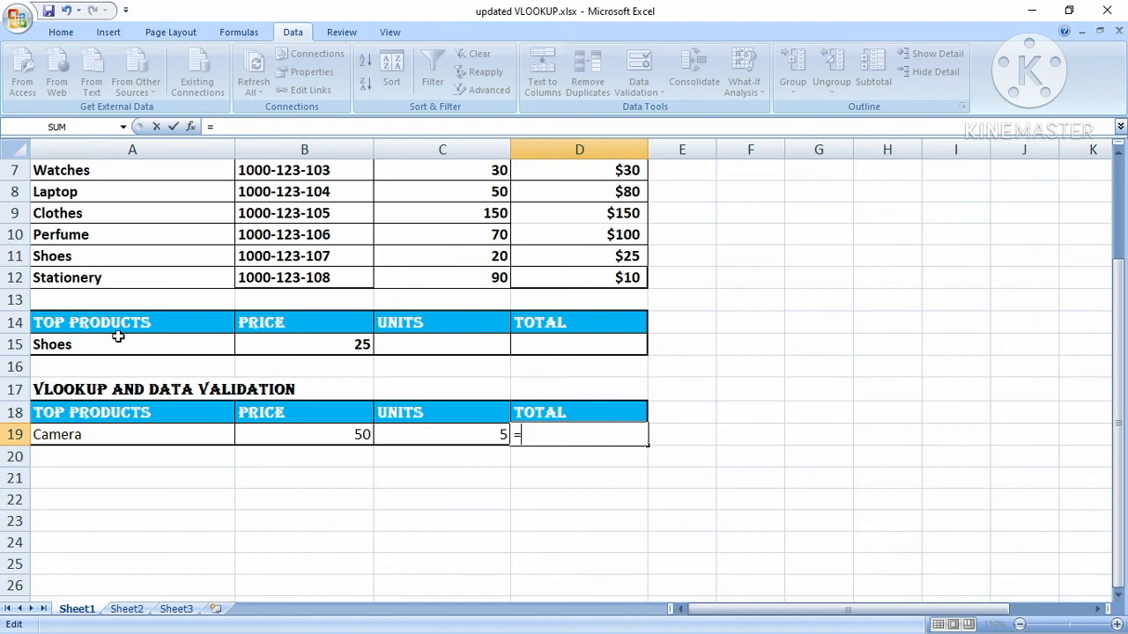
pyautogui.click(302, 147)
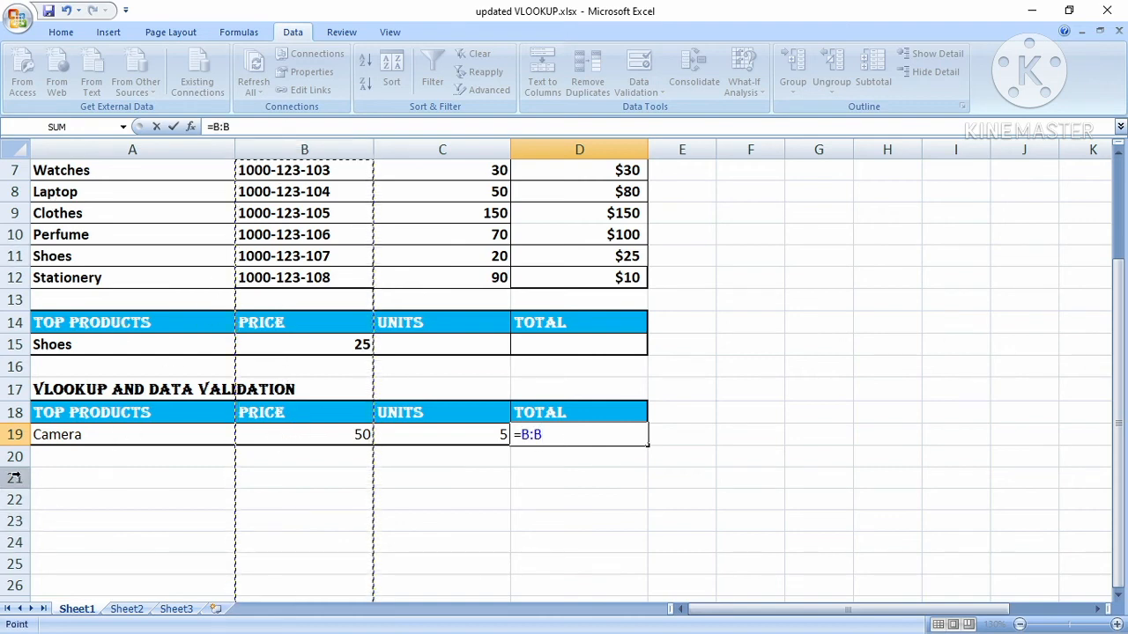
pyautogui.click(15, 434)
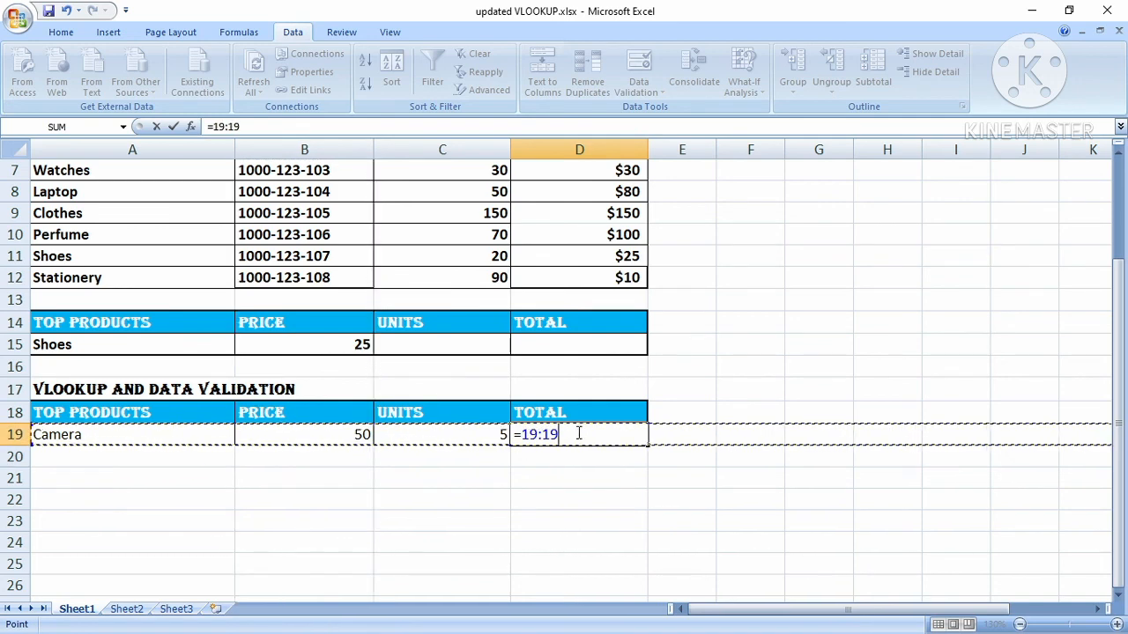
pyautogui.moveTo(578, 433); pyautogui.dragTo(530, 441)
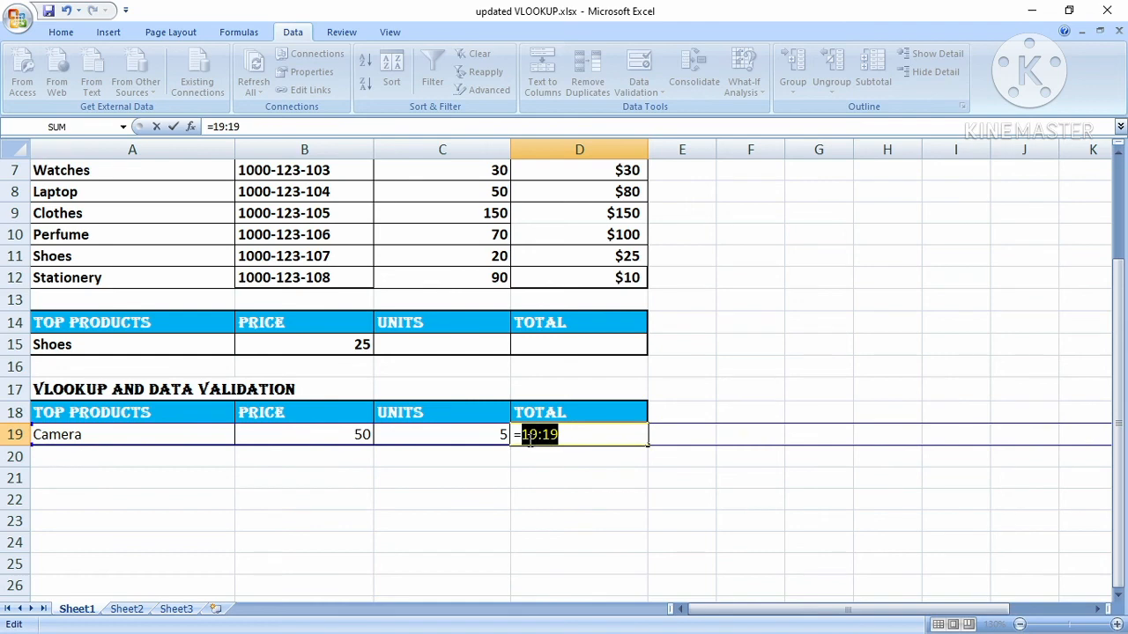
pyautogui.press('BackSpace')
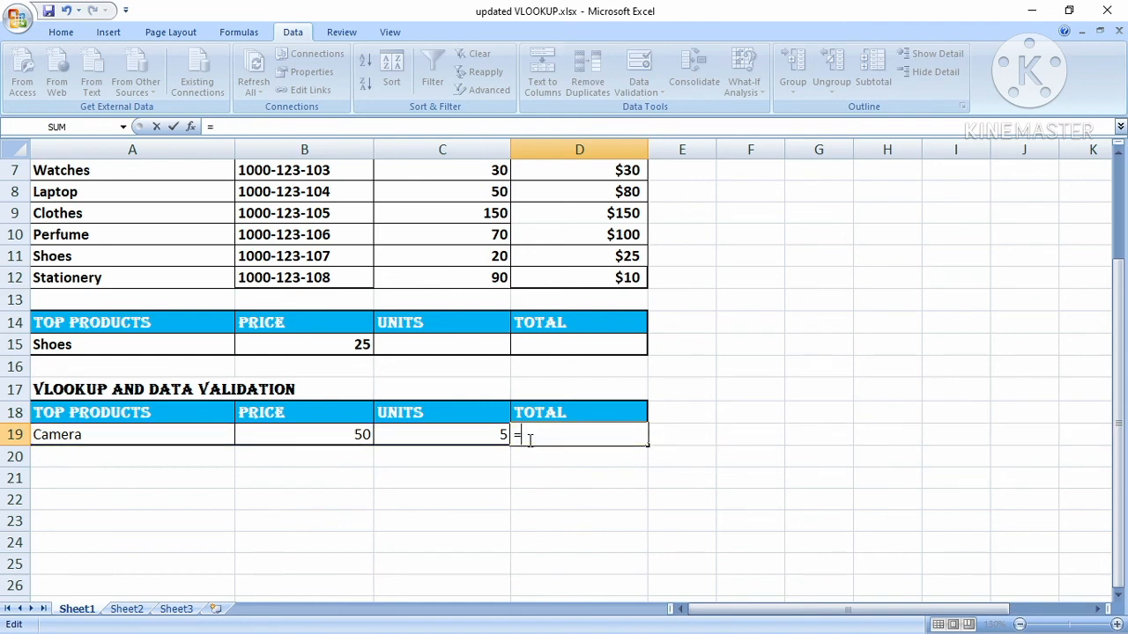
# Complete the Total formula in D19 as =B19*C19 to multiply price by units.
pyautogui.write('B19*')
pyautogui.write('C19')
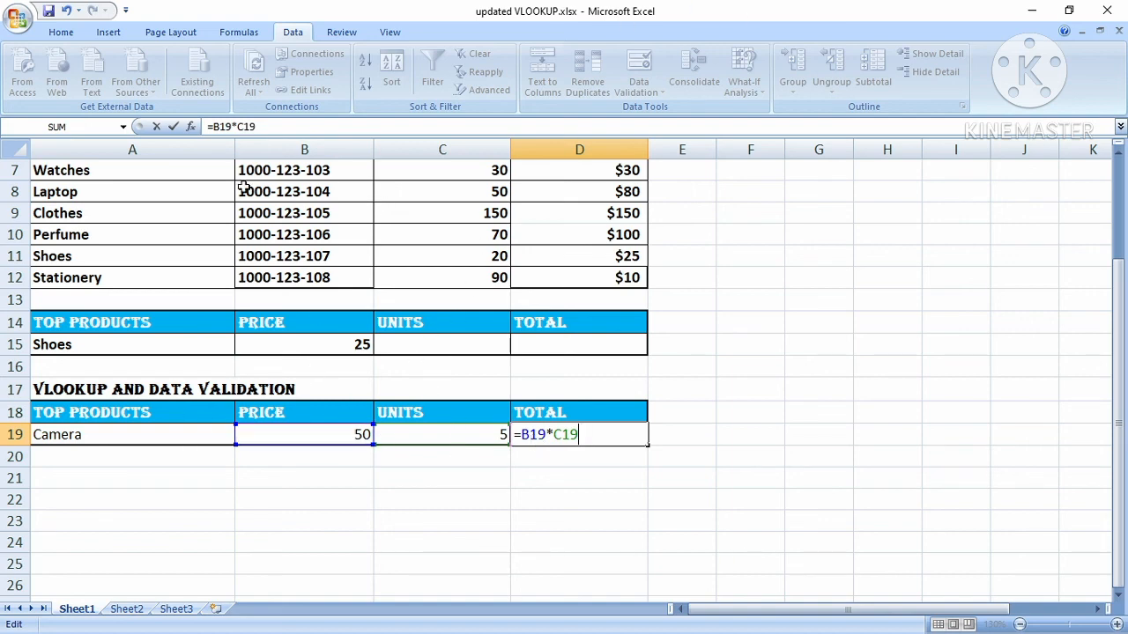
pyautogui.press('Return')
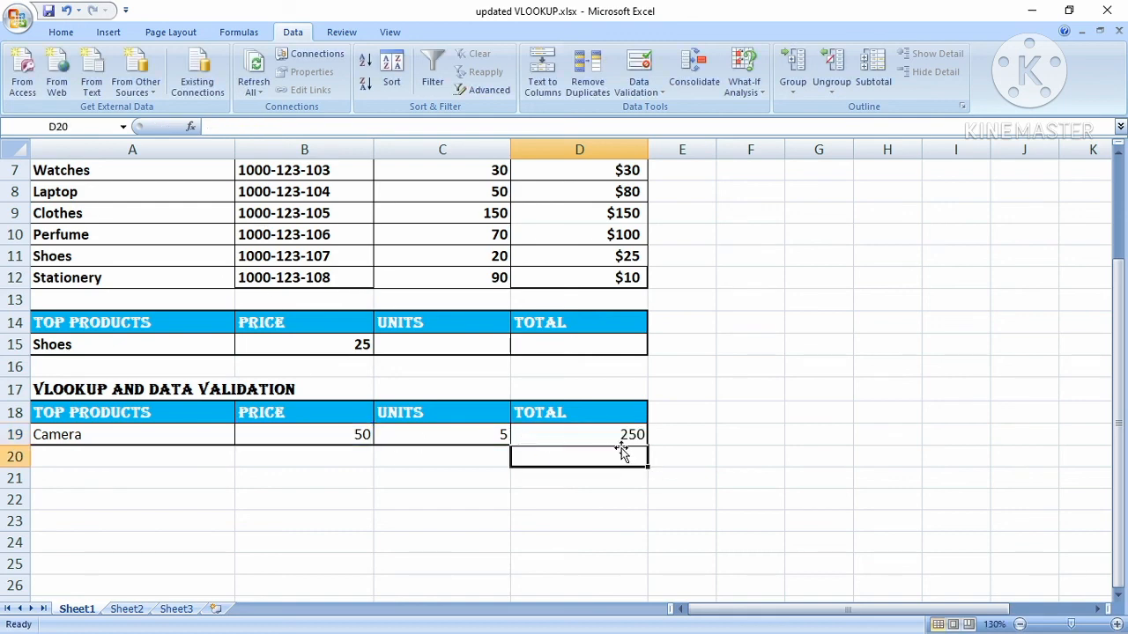
pyautogui.scroll(2, 618, 450)
pyautogui.scroll(-1, 529, 483)
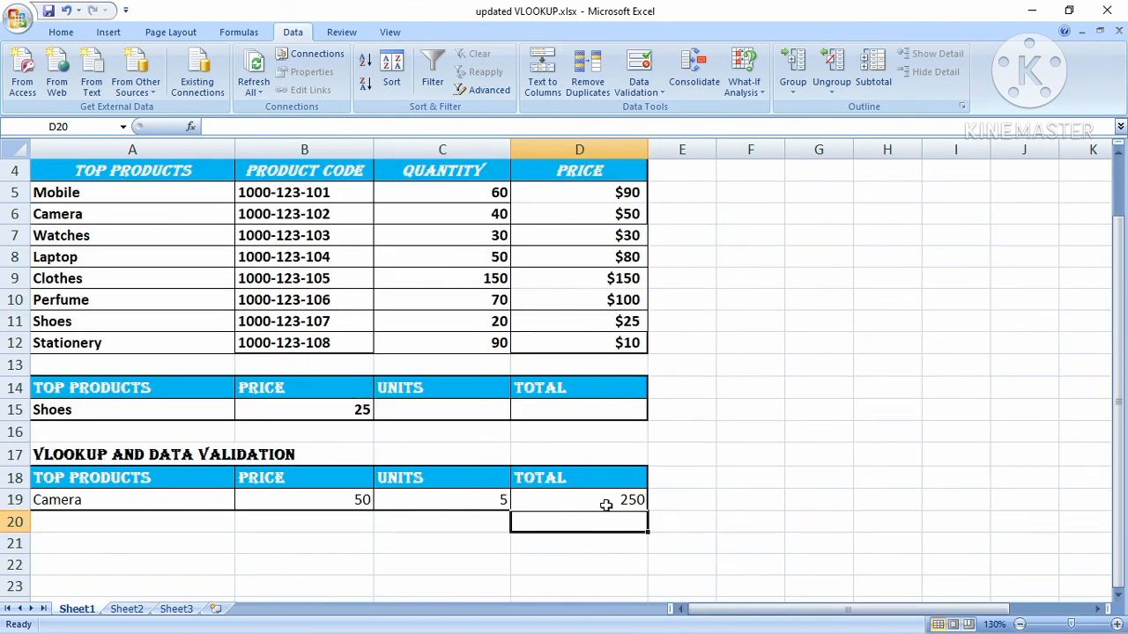
pyautogui.scroll(1, 617, 496)
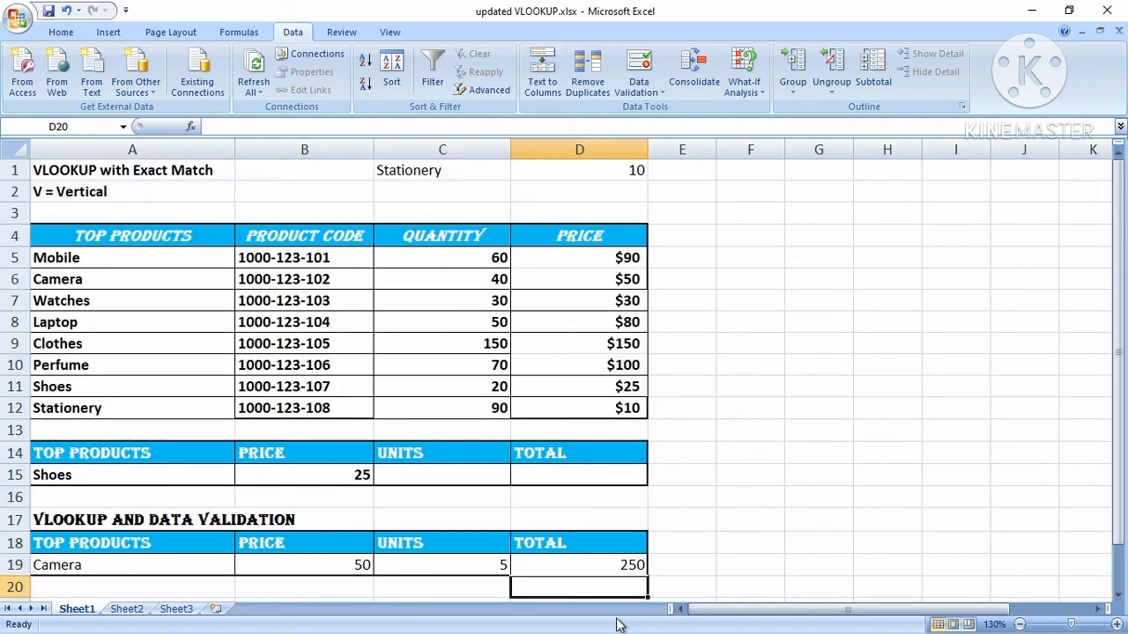
pyautogui.click(554, 615)
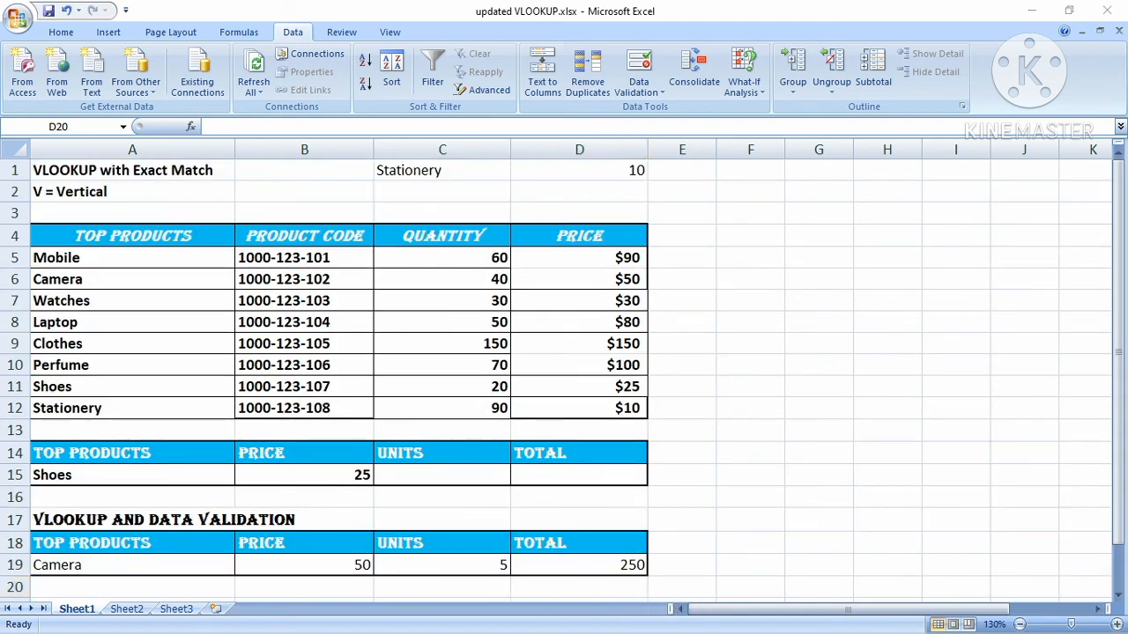